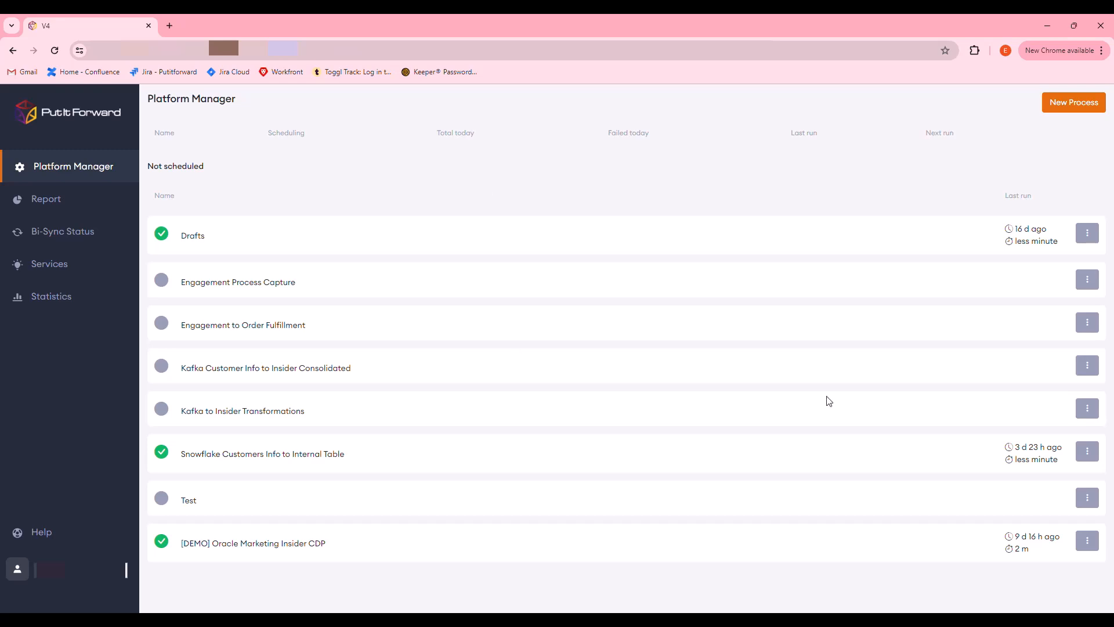
Step: Open the Kafka to Insider Transformations connector for mapping and check the data types of the Age, Birthday and Insider campaigns permission destination fields
left_click(1087, 408)
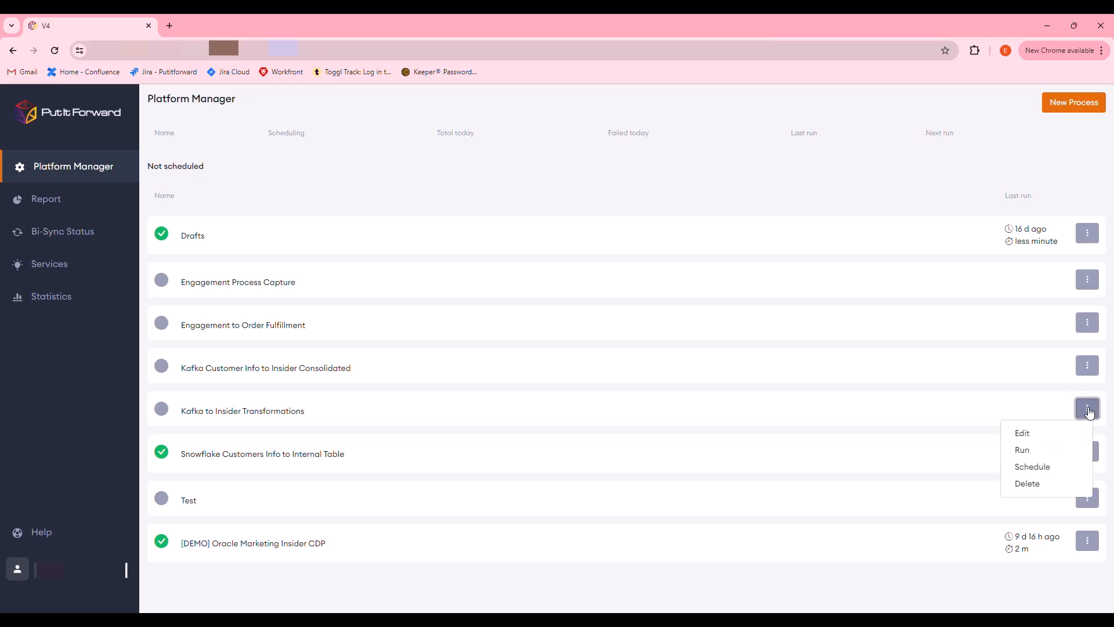
left_click(1062, 434)
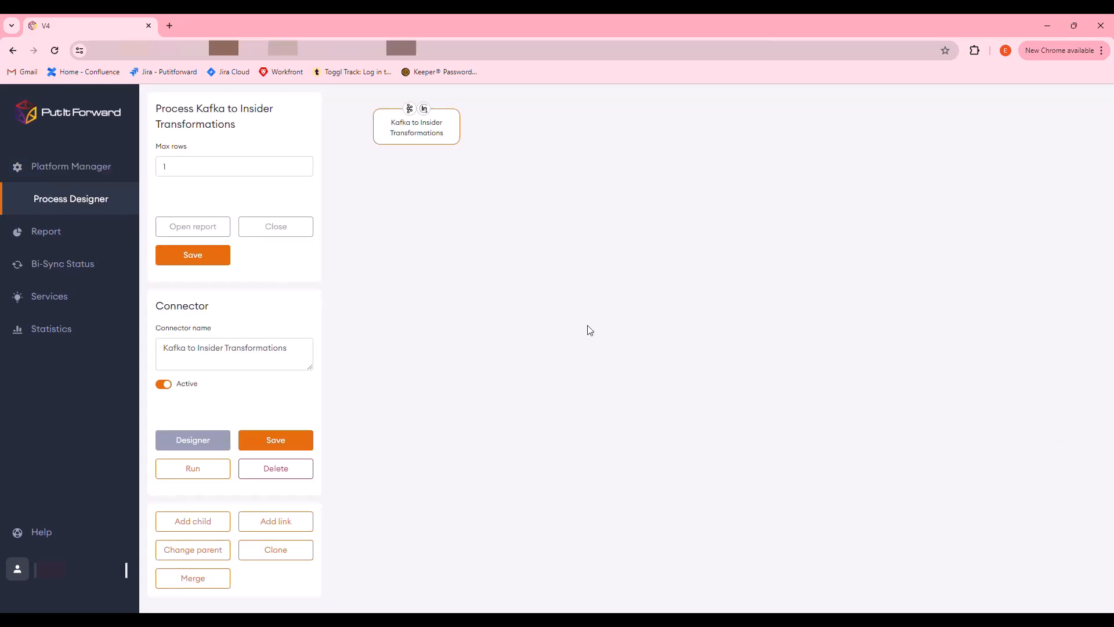
left_click(186, 439)
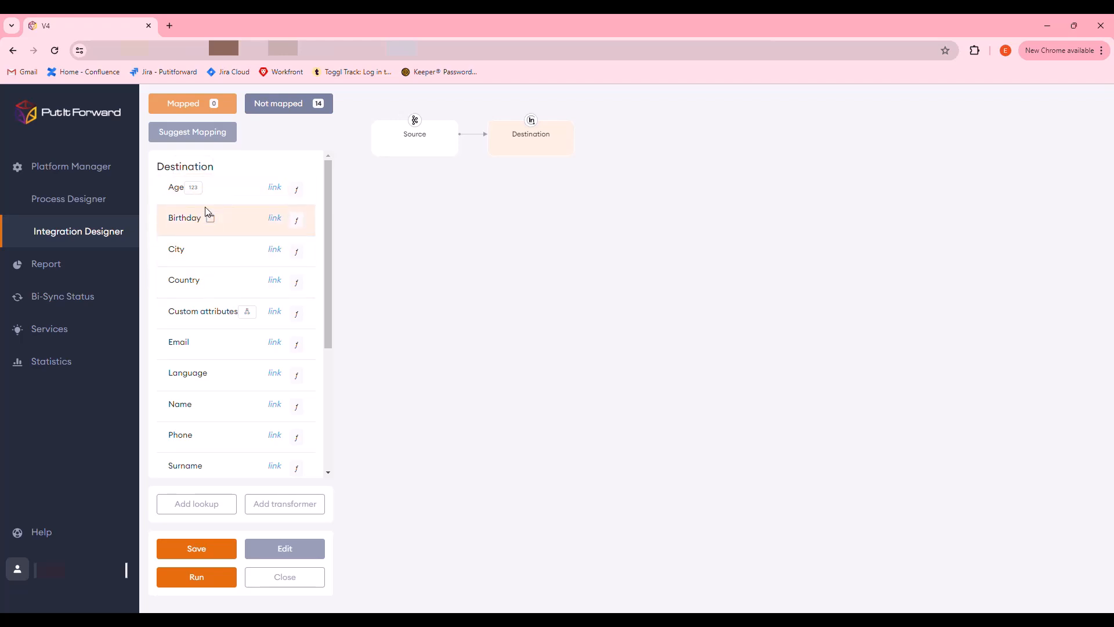
mouse_move(195, 188)
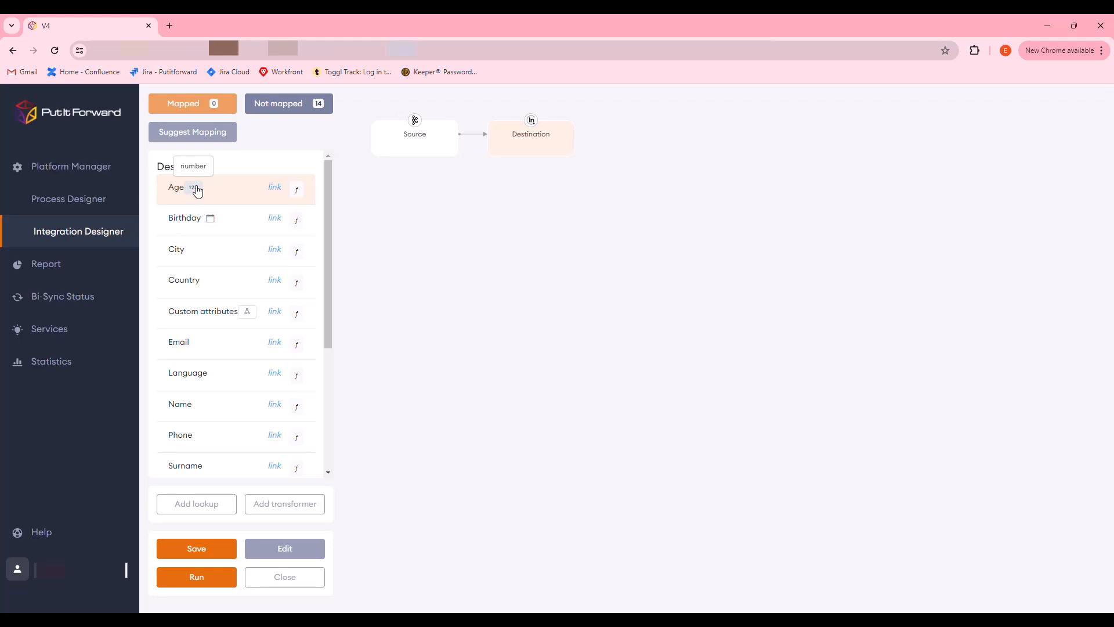
mouse_move(211, 220)
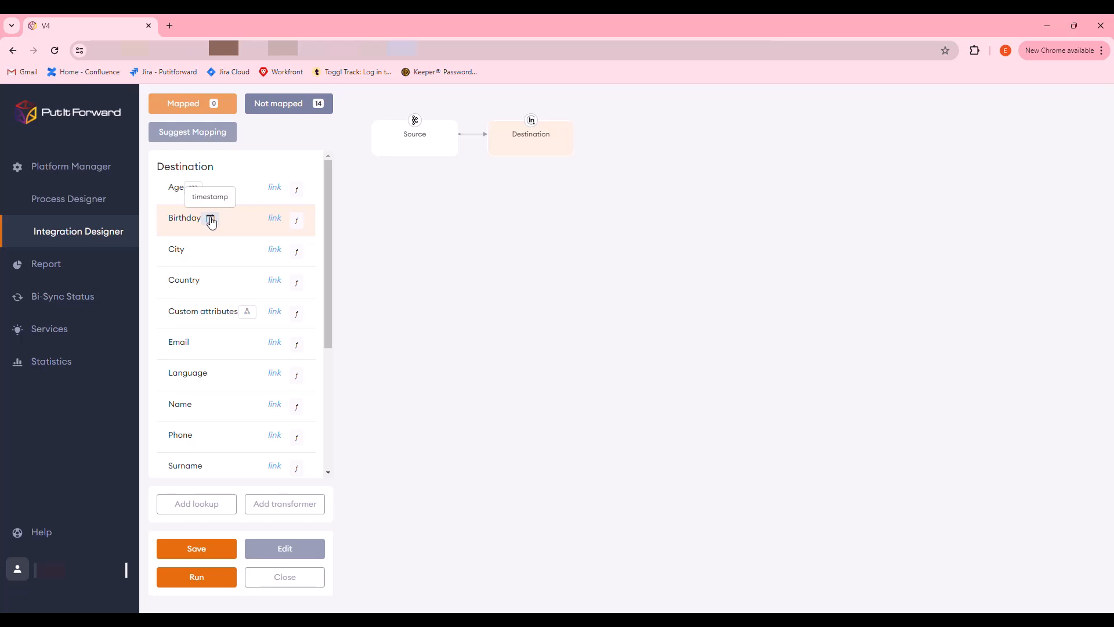
scroll(207, 283, "down", 3)
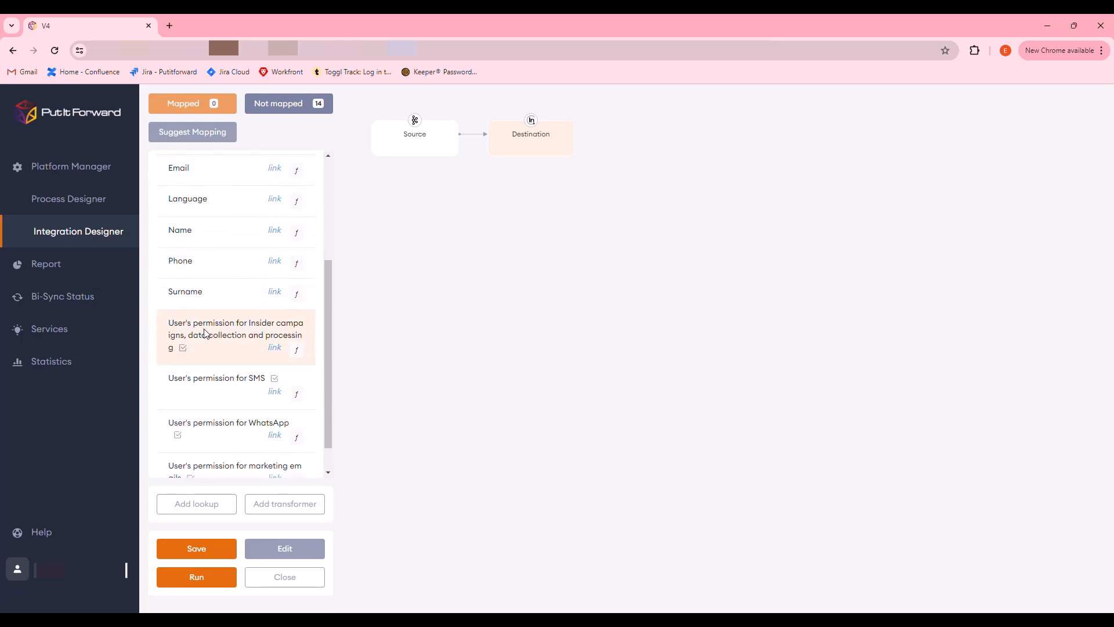
mouse_move(189, 353)
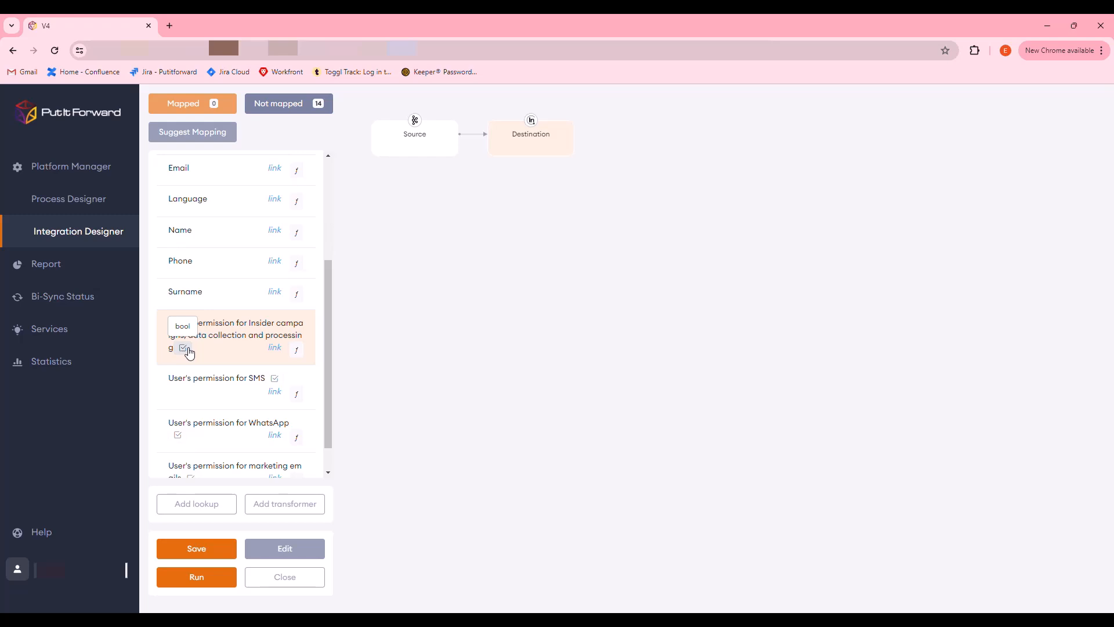
scroll(212, 318, "up", 3)
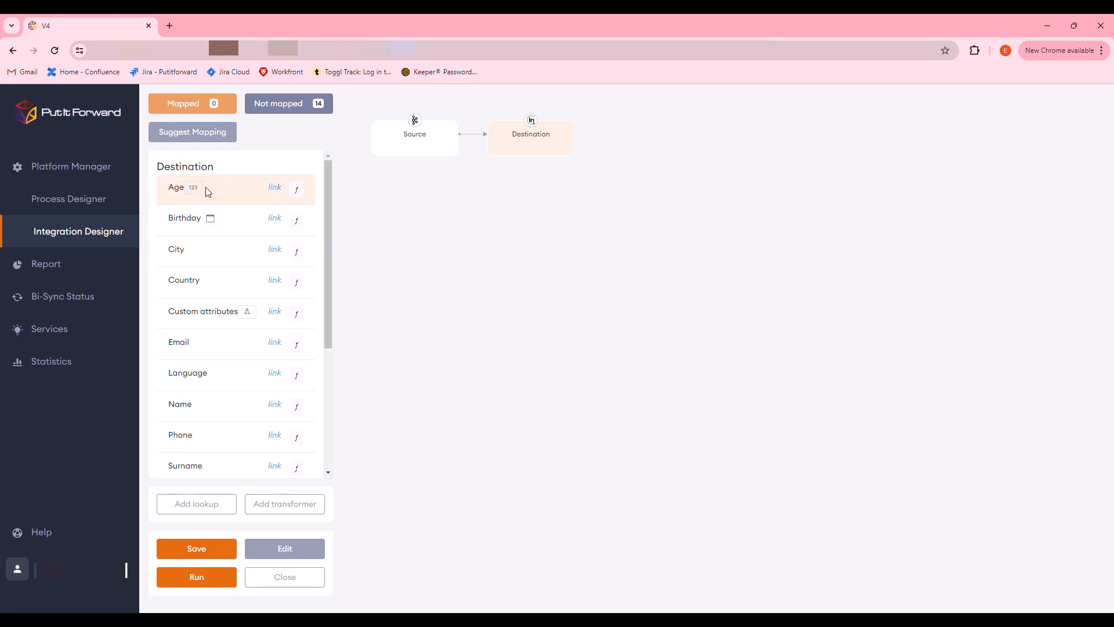
Step: Link the destination Age field to the source Age field and apply the Parse number function to it
left_click(275, 189)
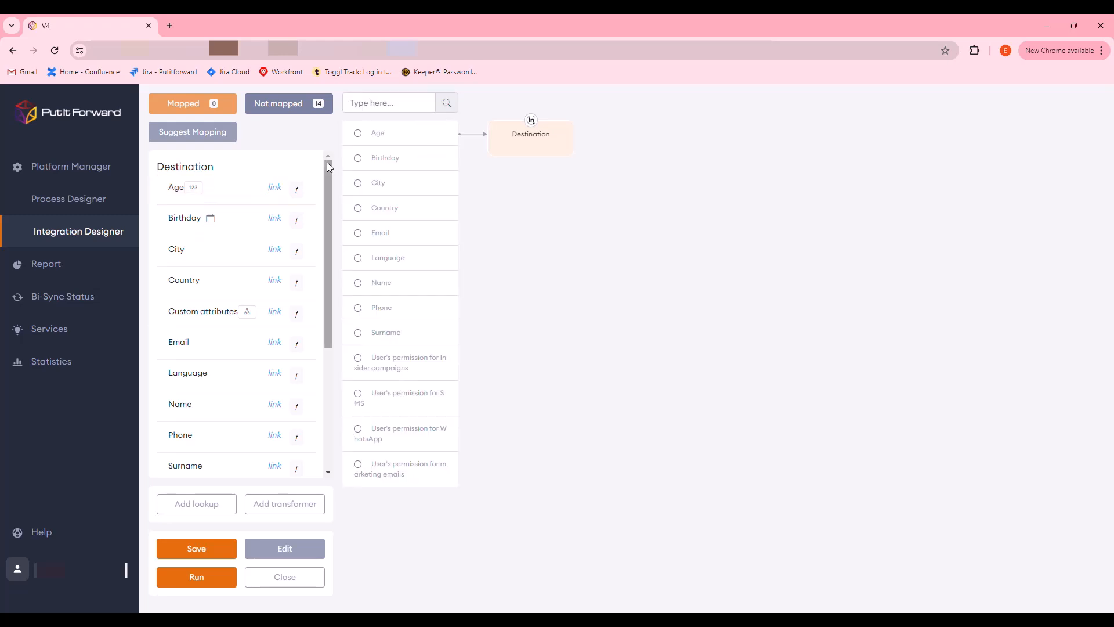
left_click(358, 134)
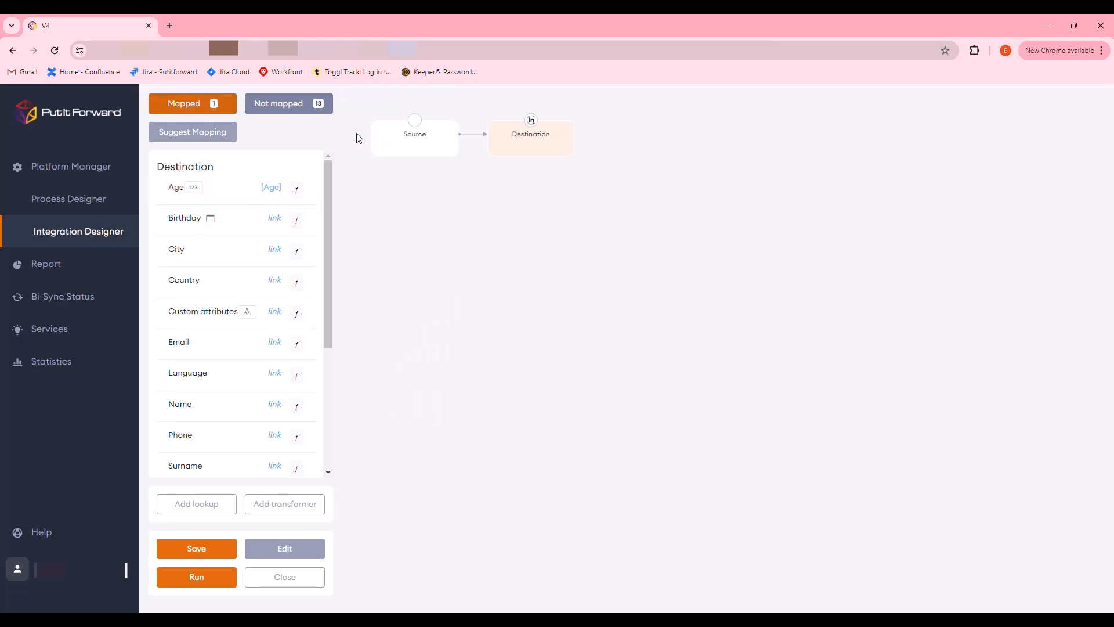
left_click(298, 189)
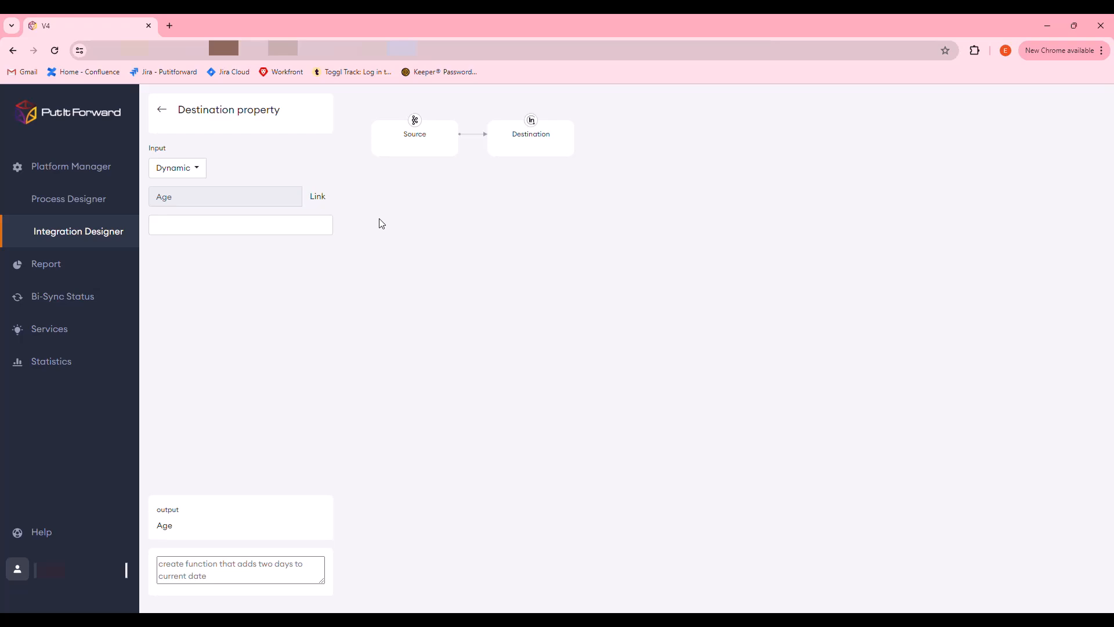
left_click(299, 229)
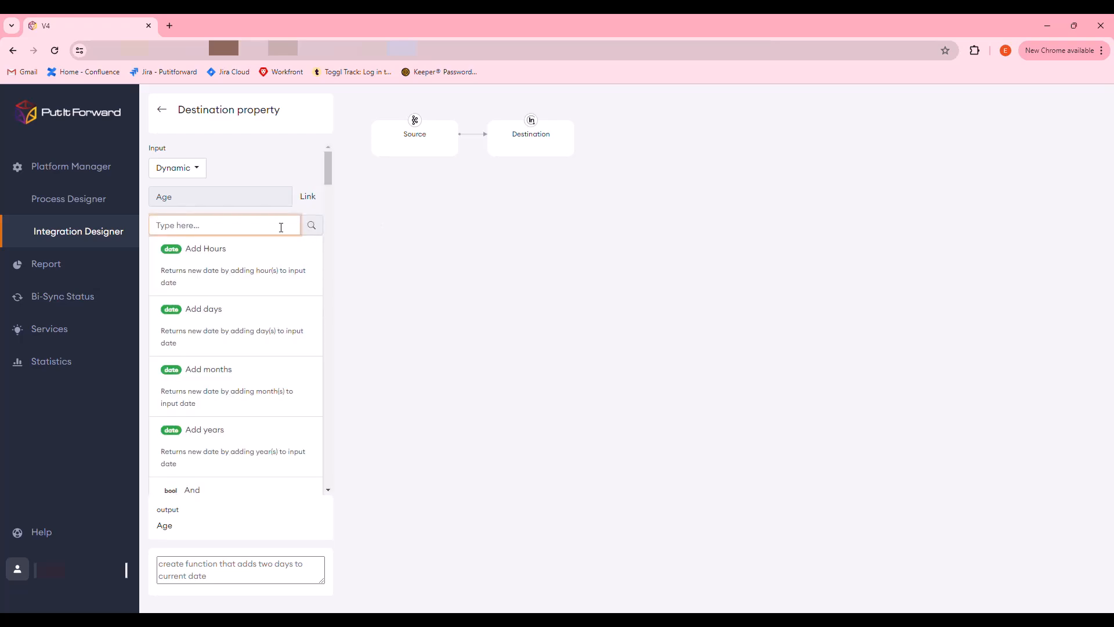
type("parse")
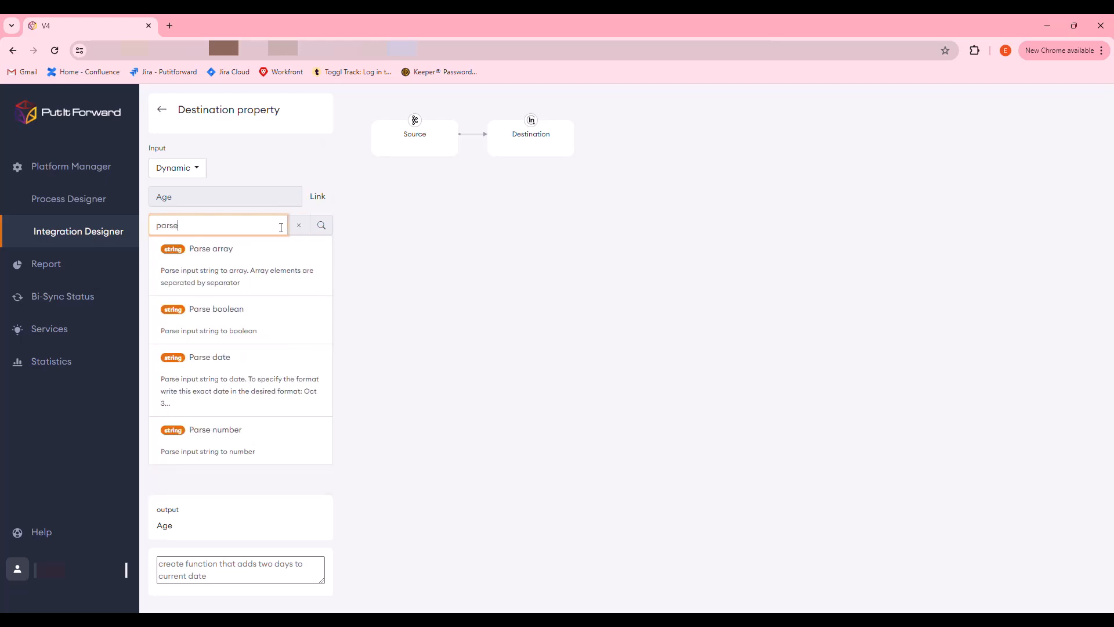
left_click(226, 439)
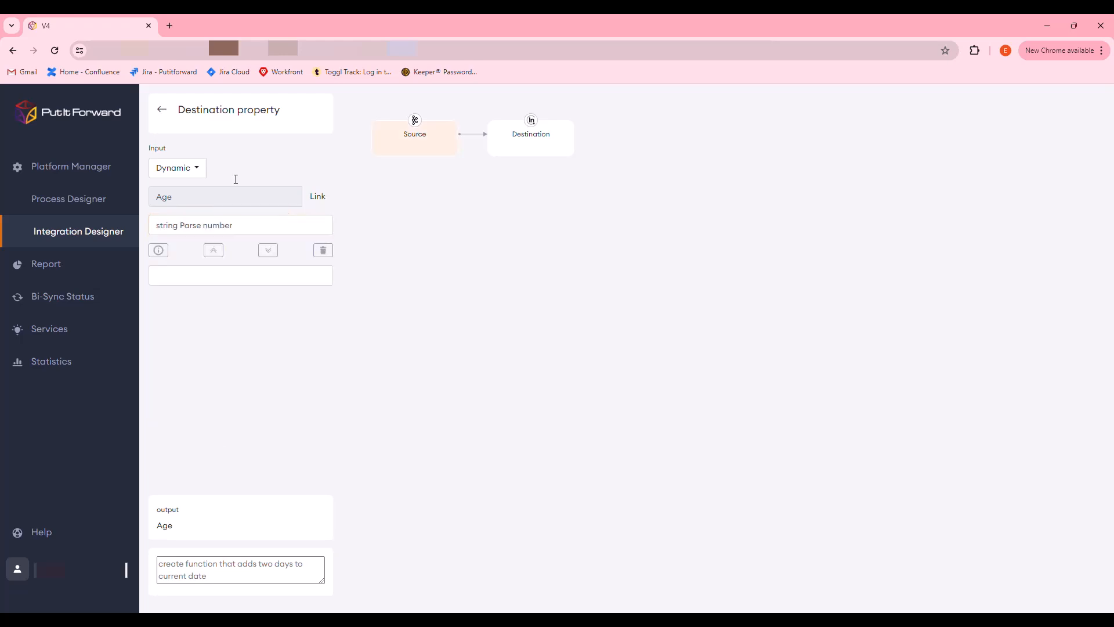
left_click(165, 104)
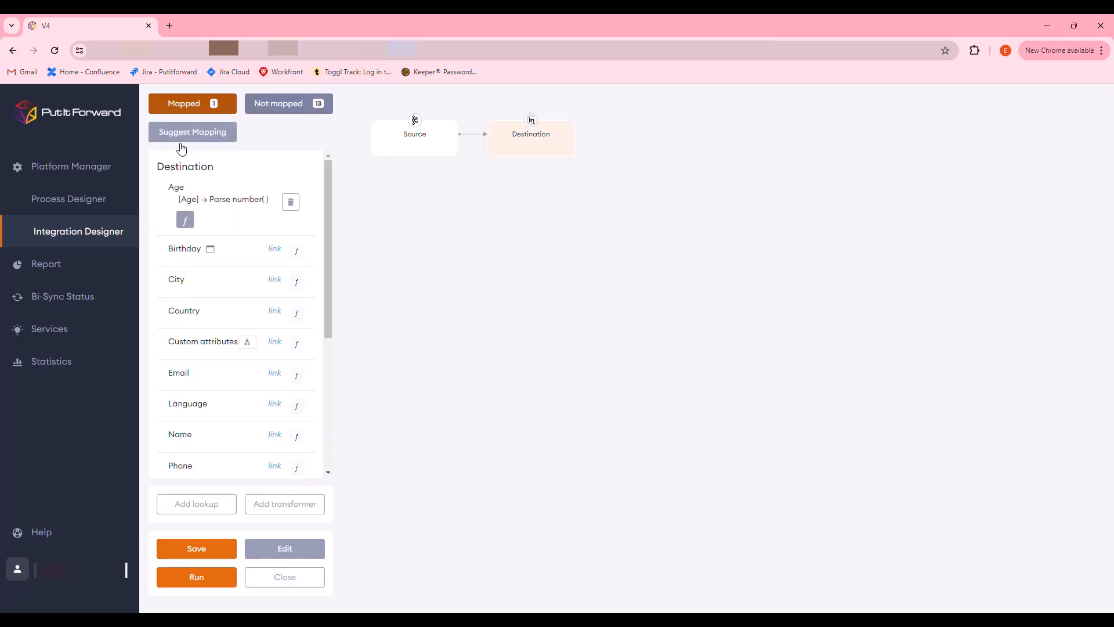
Step: Link the destination Birthday field to the source Birthday field and add the Parse date function to it
left_click(275, 249)
left_click(357, 162)
left_click(295, 253)
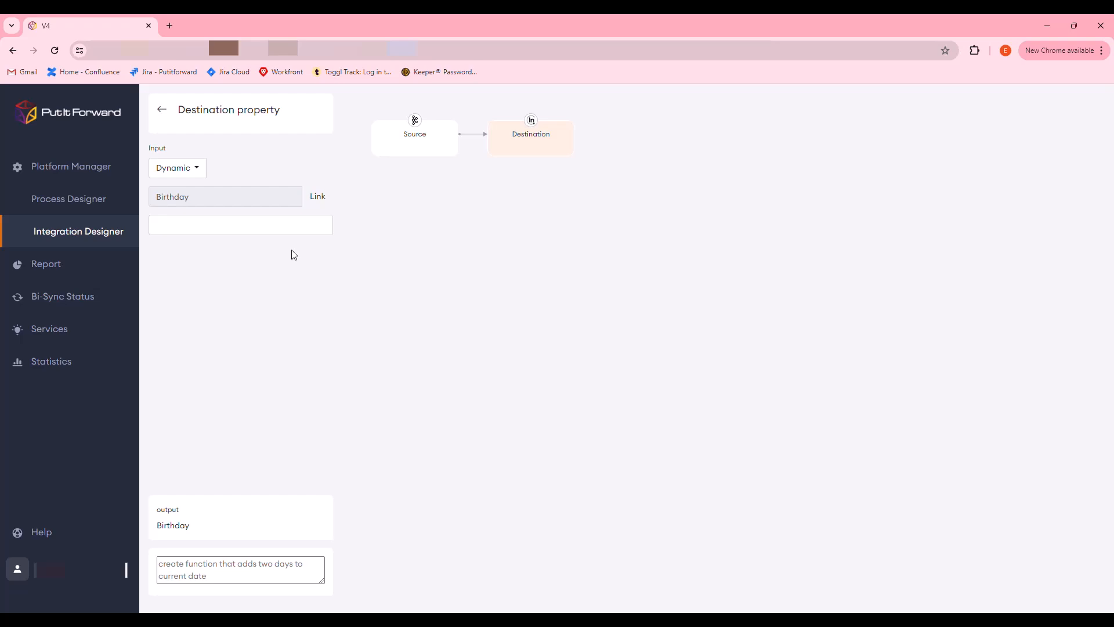
left_click(283, 229)
type("parse")
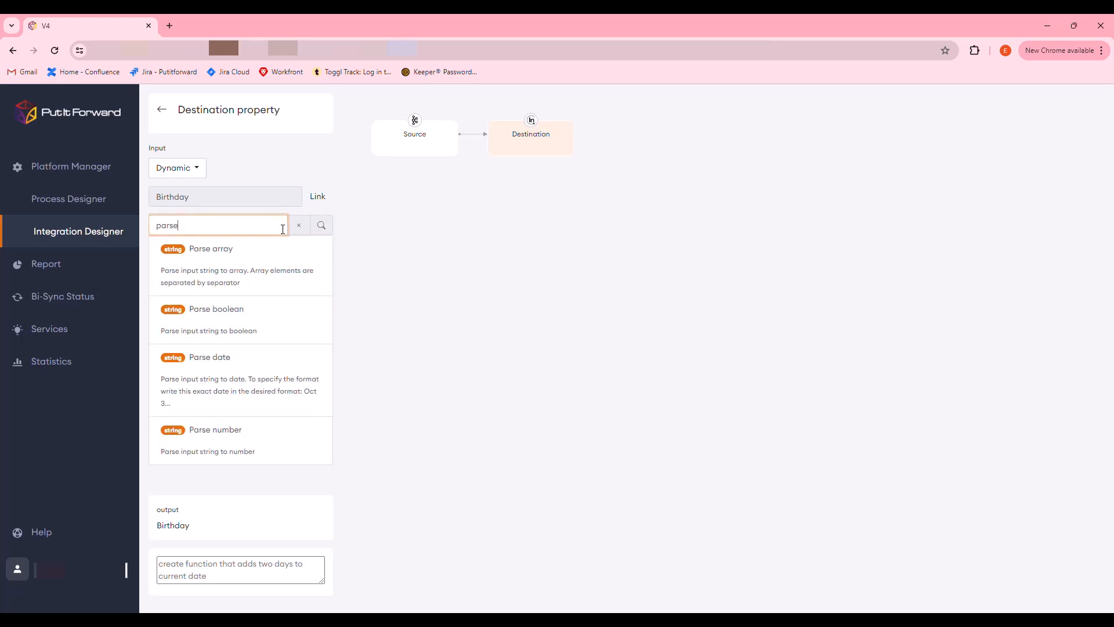
left_click(264, 370)
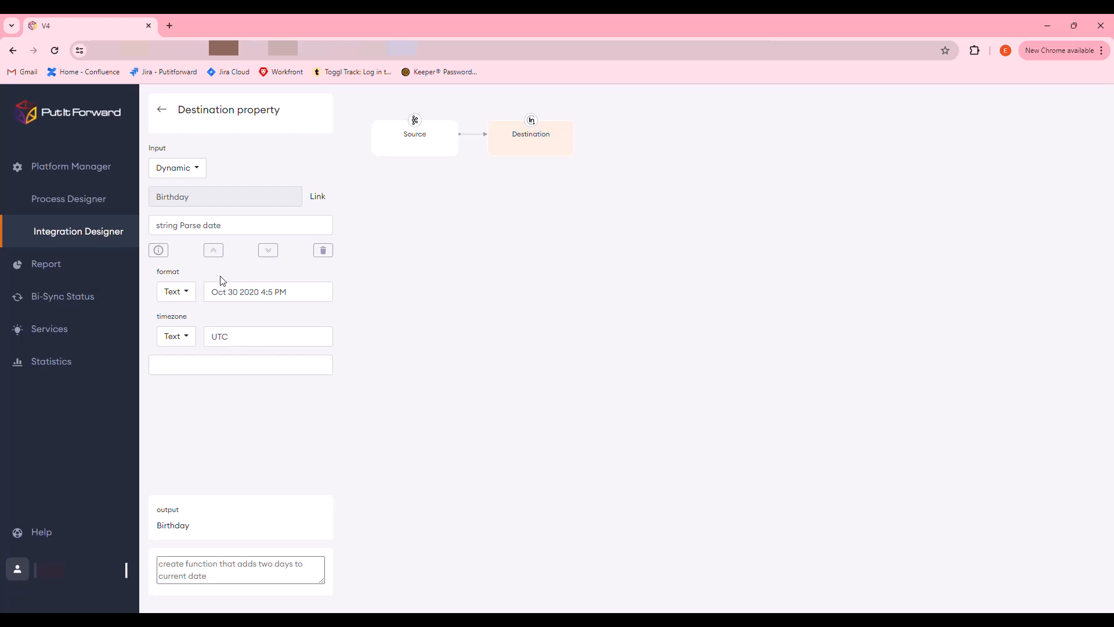
left_click_drag(296, 298, 217, 296)
type("202")
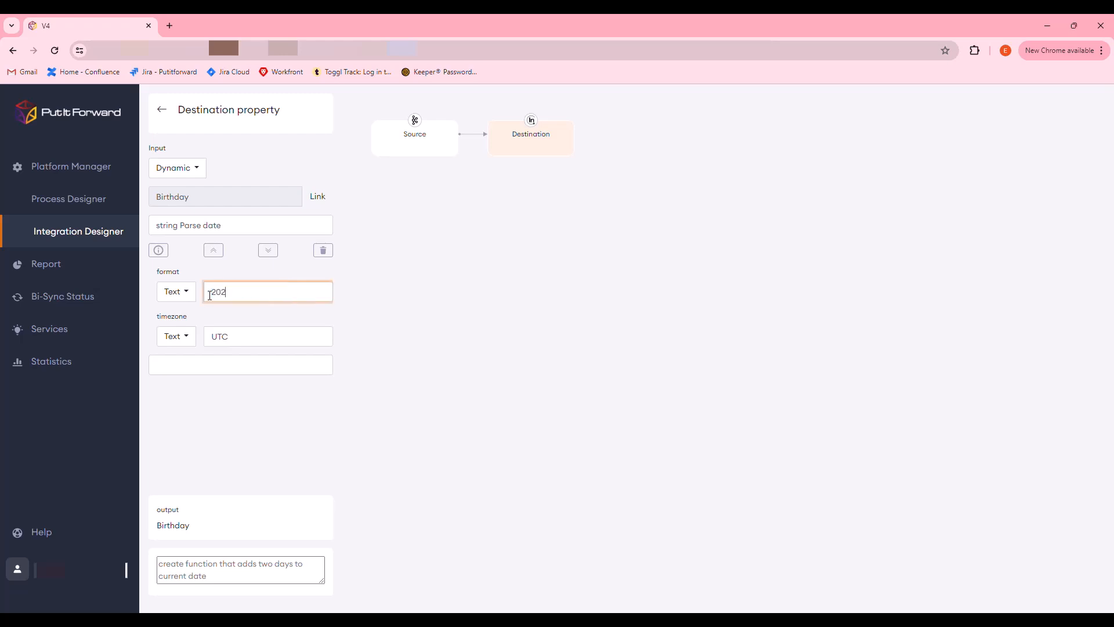
type("0-10-30 16:5")
left_click(162, 110)
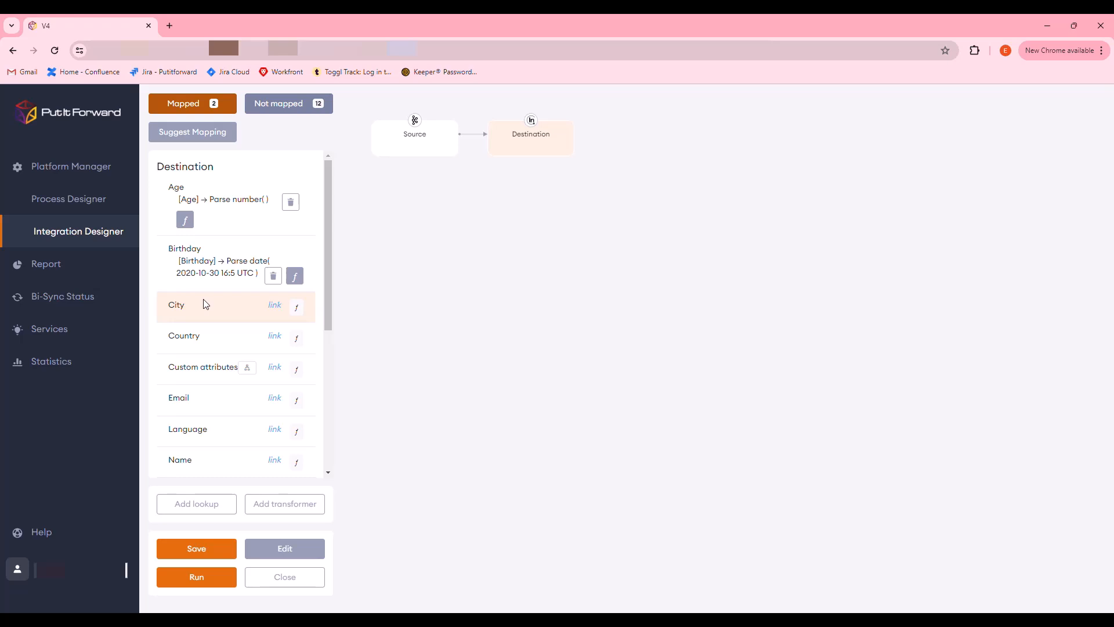
Step: Add a Switch transformer to the integration and name it "if City is empty"
left_click(308, 505)
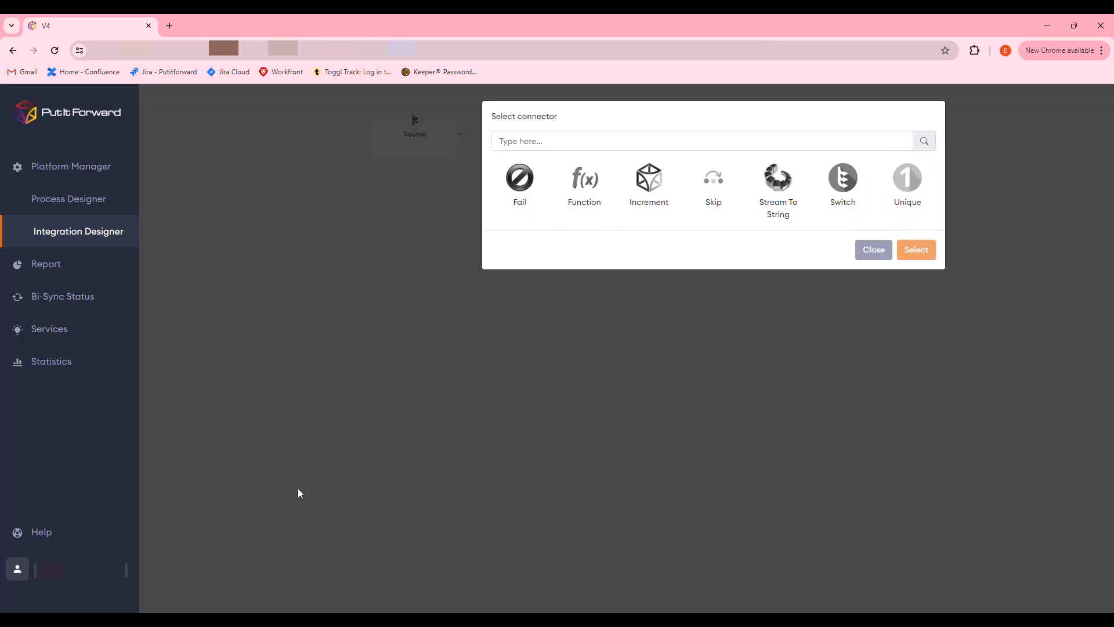
left_click(843, 185)
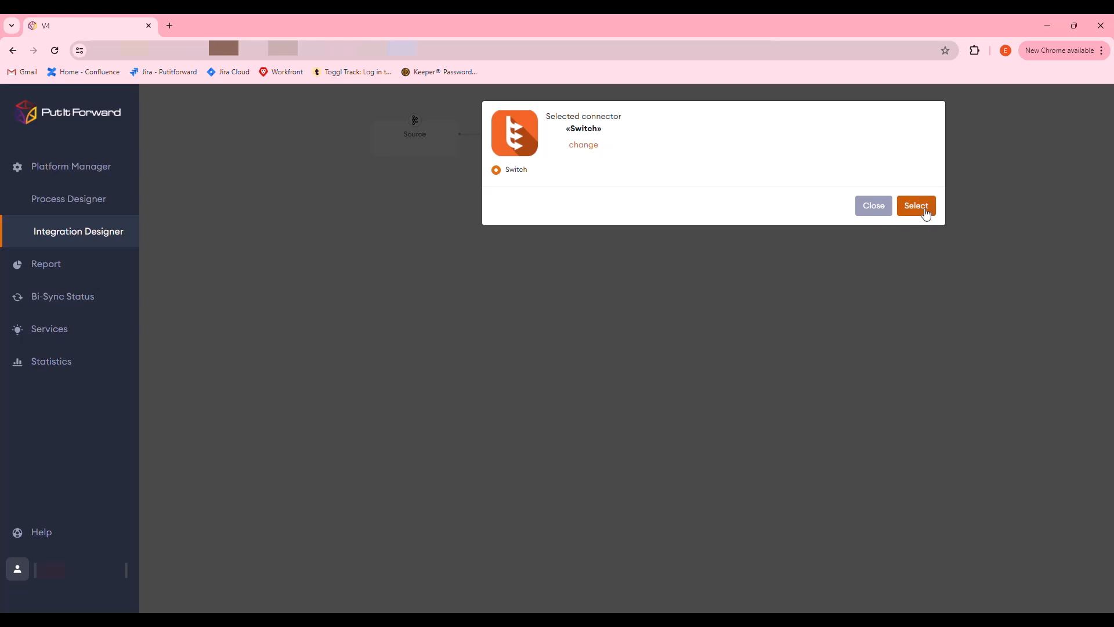
left_click(923, 208)
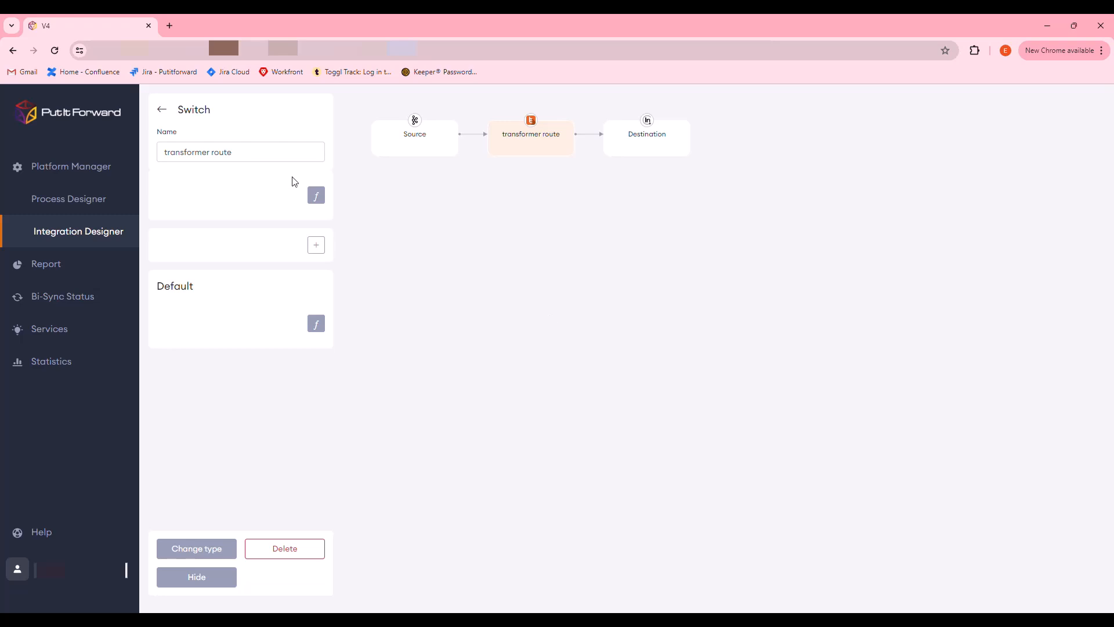
triple_click(264, 154)
type("i")
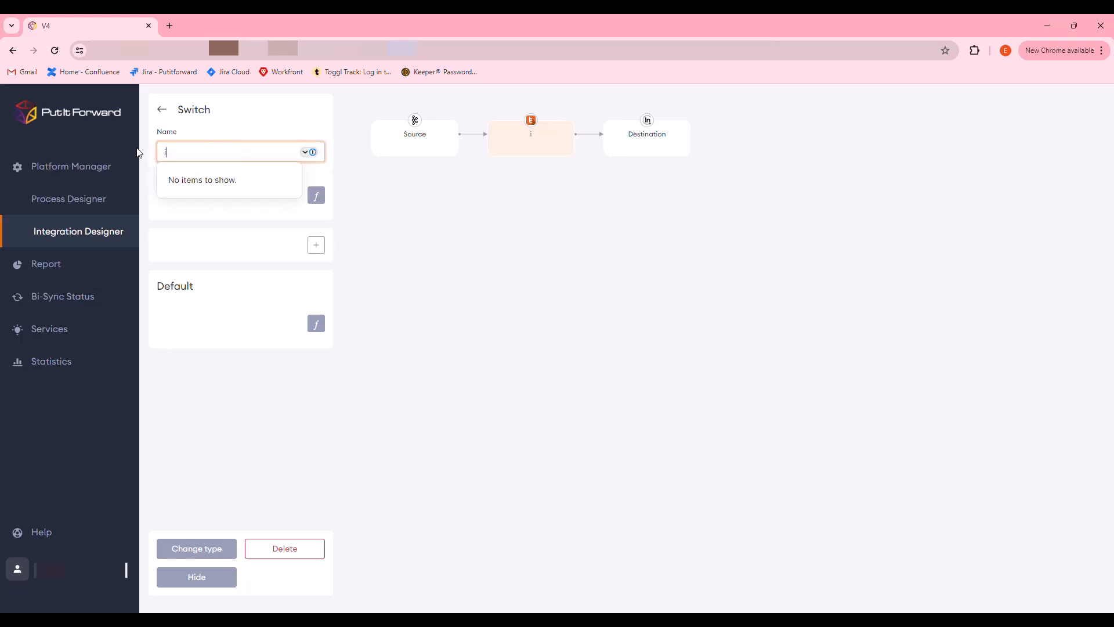
type("f City is empty")
left_click(410, 210)
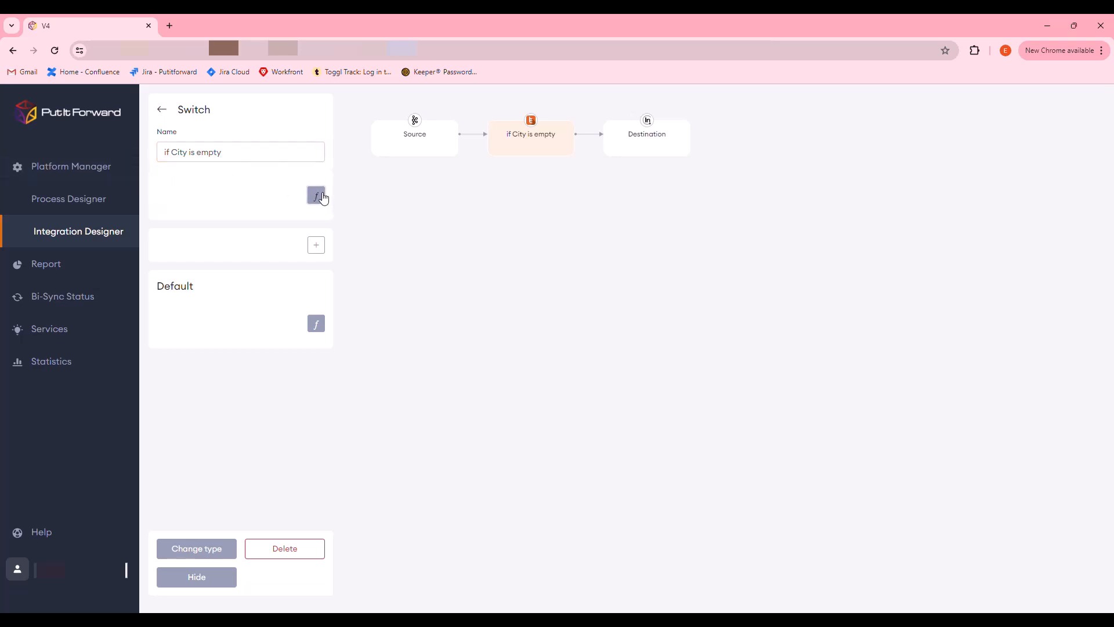
Step: Set the Switch input to the dynamic source field City and apply the "Is empty?" function to it
left_click(317, 195)
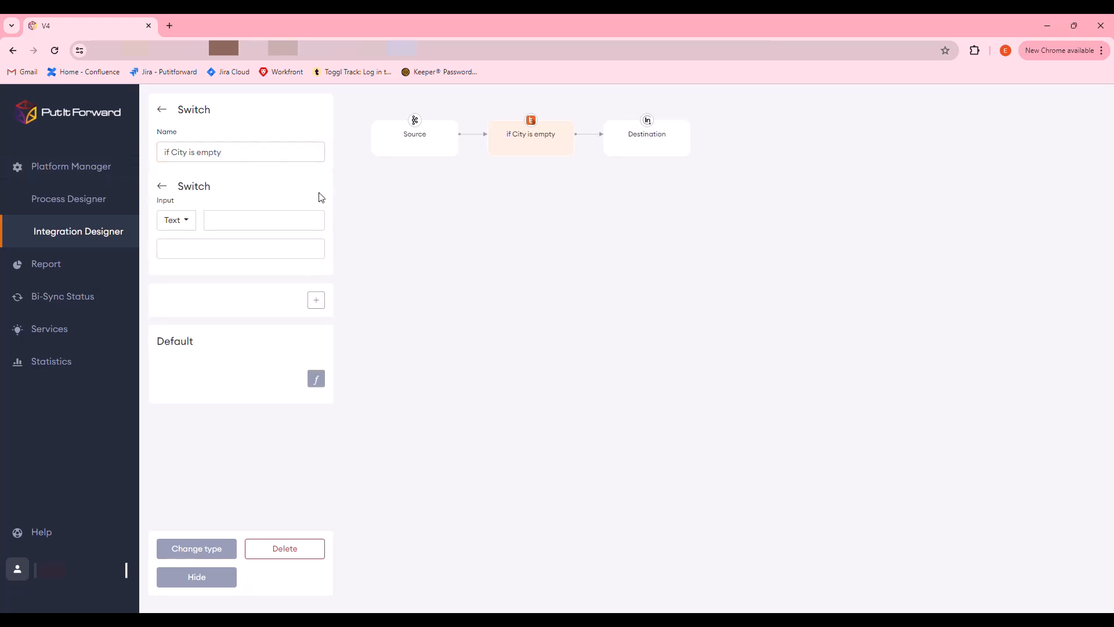
left_click(194, 224)
left_click(197, 321)
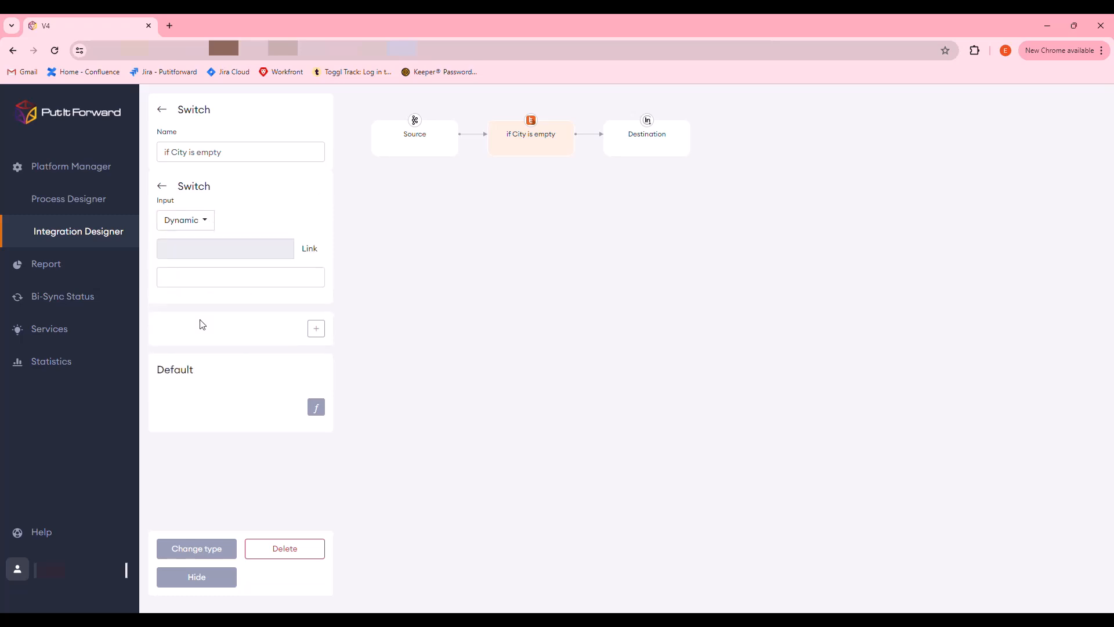
left_click(311, 251)
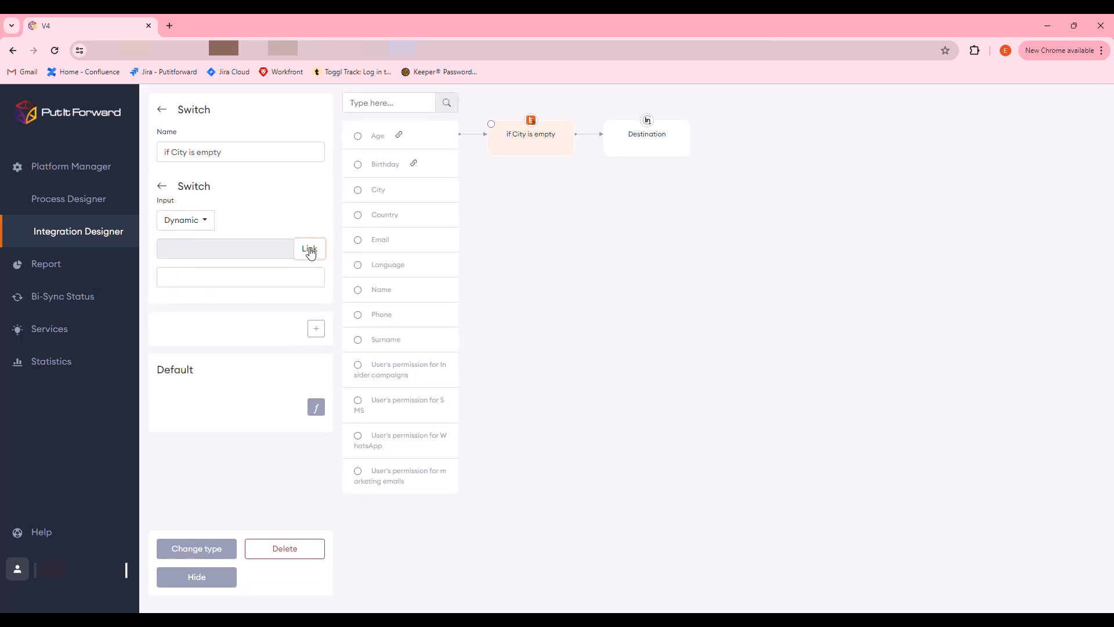
left_click(360, 192)
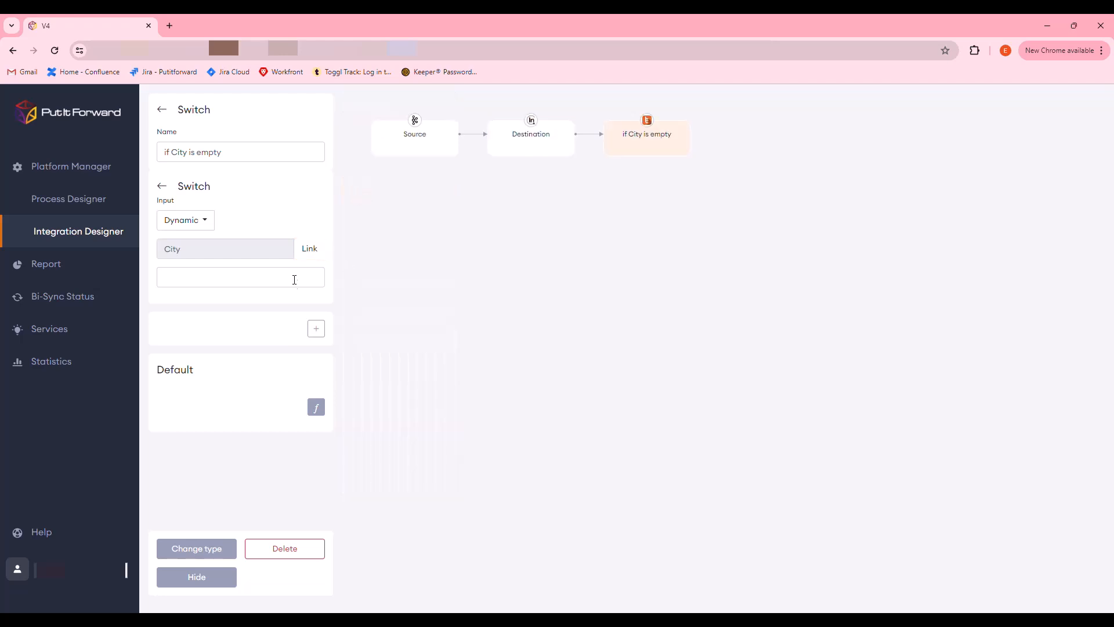
left_click(295, 284)
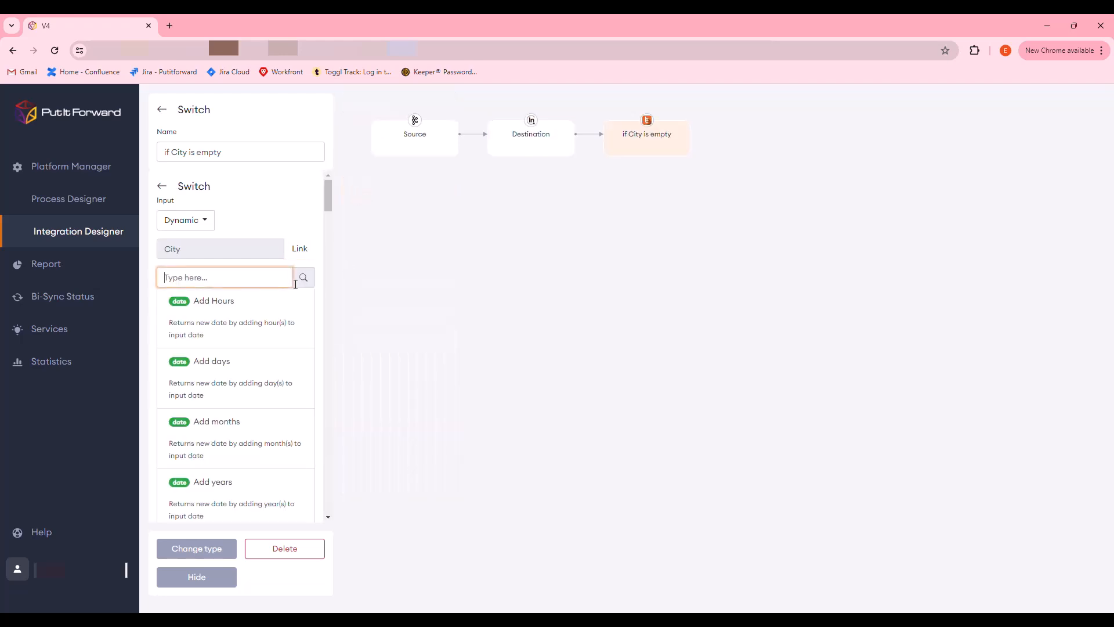
type("is em")
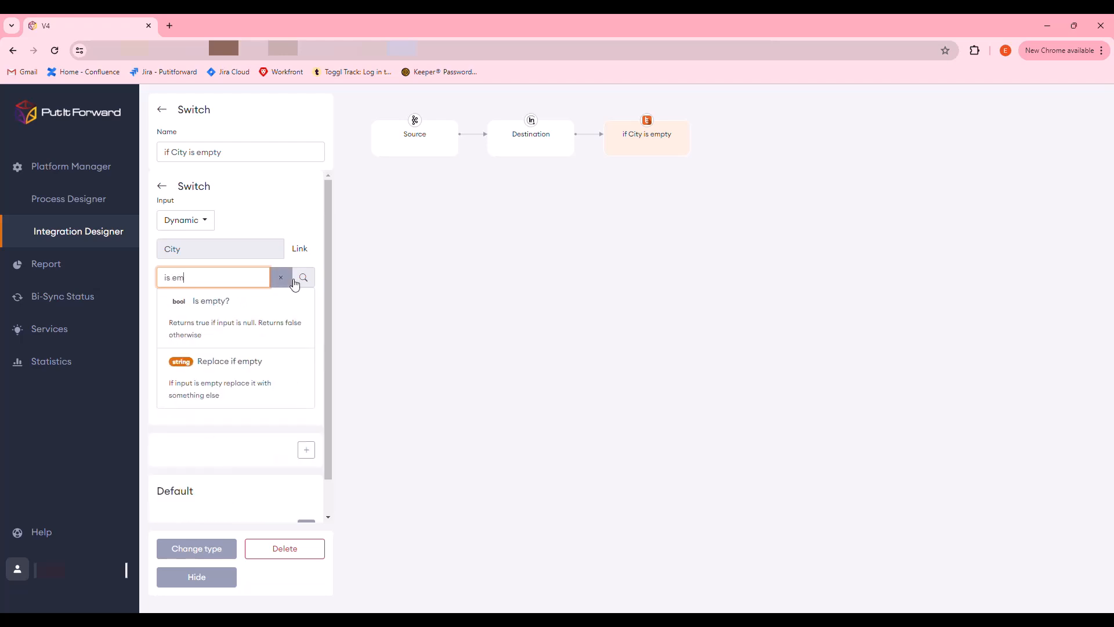
left_click(246, 321)
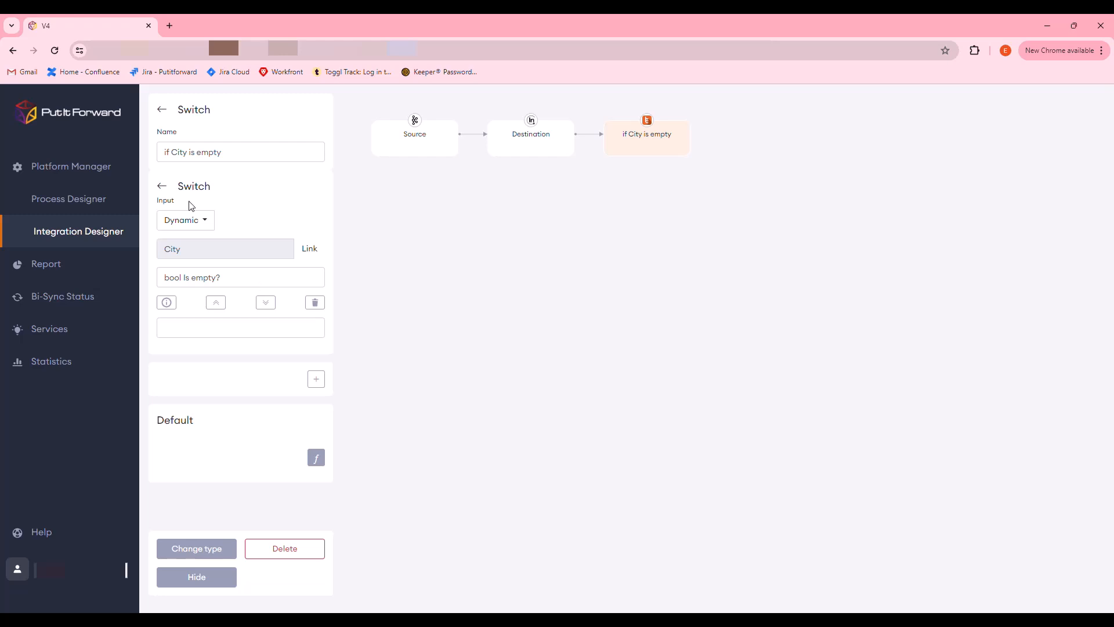
left_click(163, 186)
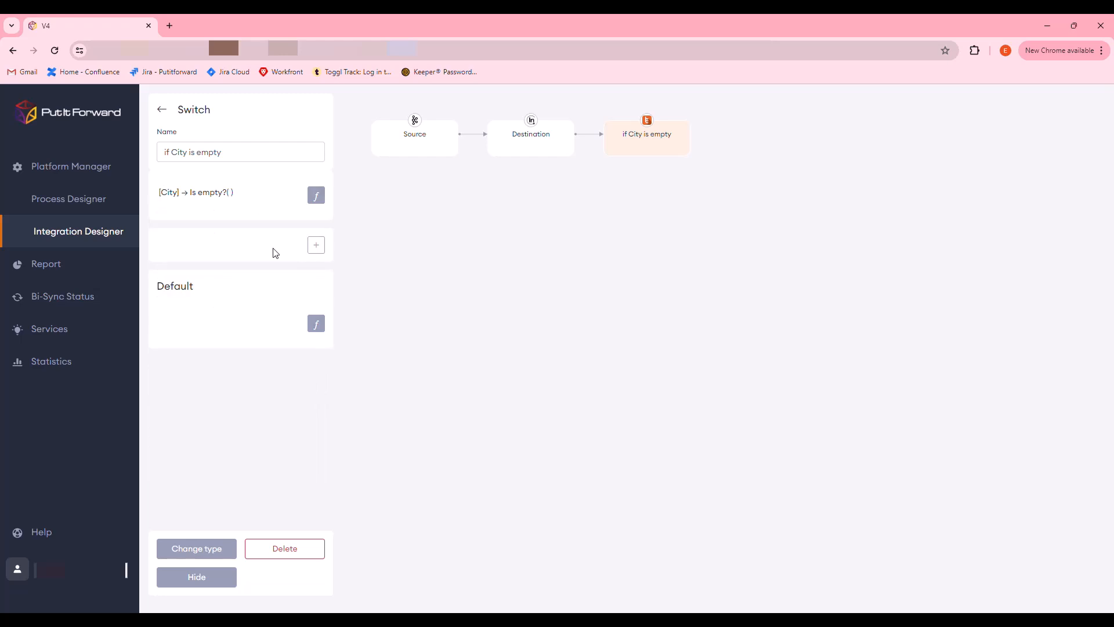
Step: Add a case to the Switch and set its If condition to the Boolean value true
left_click(324, 248)
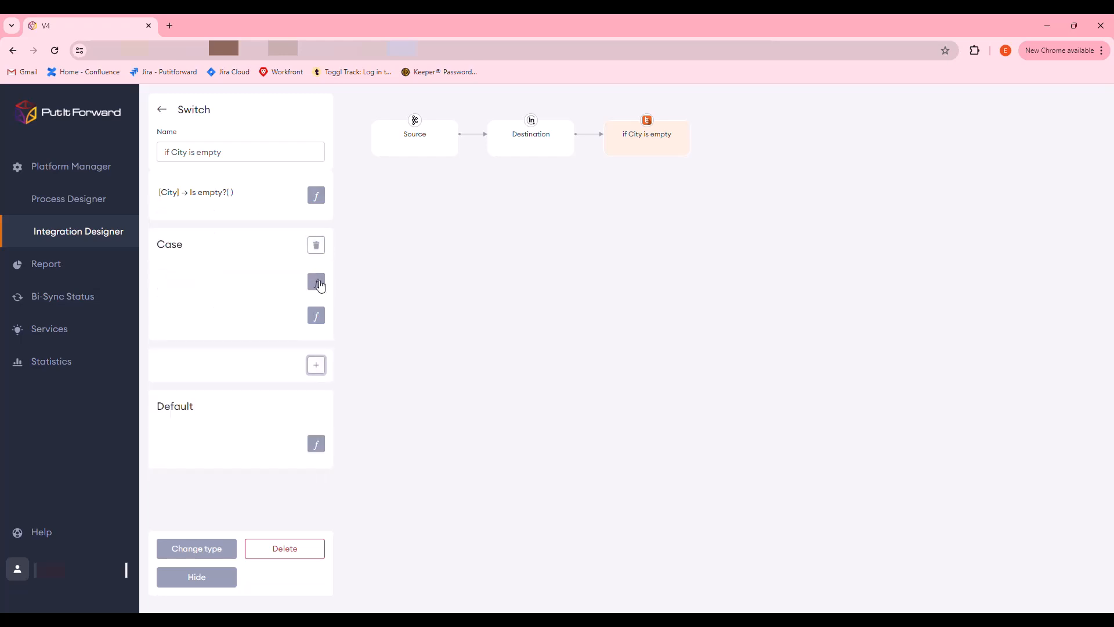
left_click(317, 283)
left_click(190, 308)
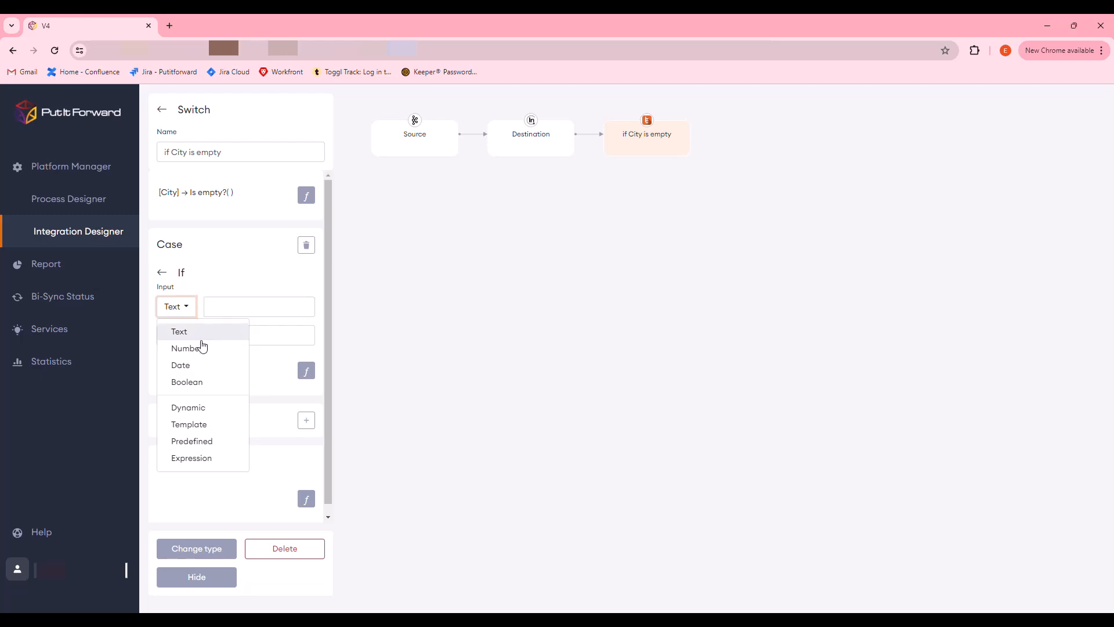
left_click(200, 378)
left_click(224, 310)
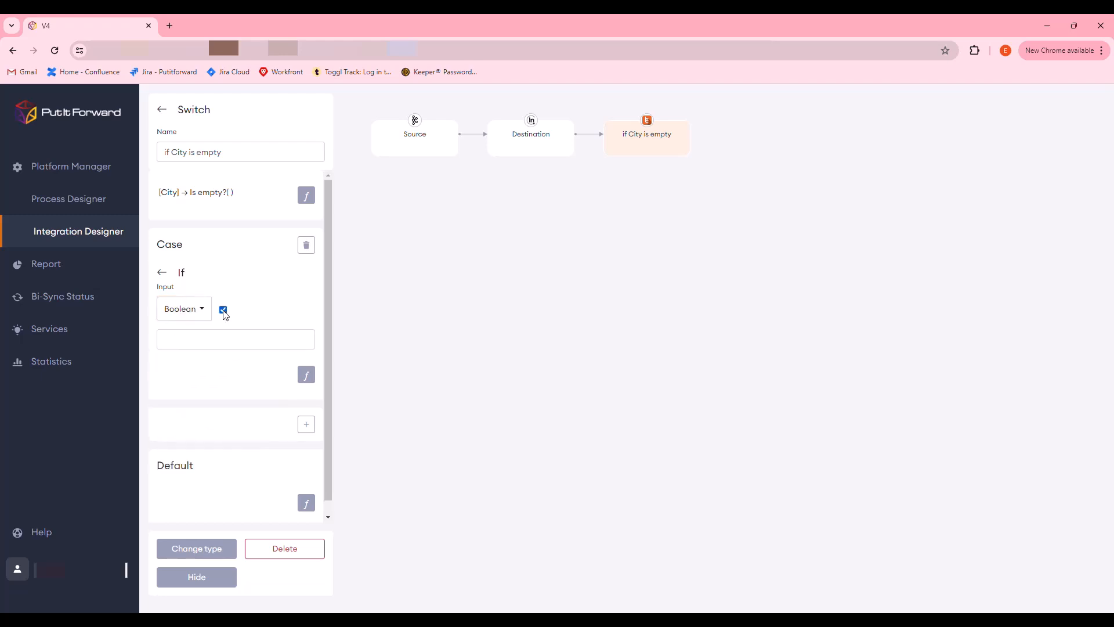
left_click(165, 272)
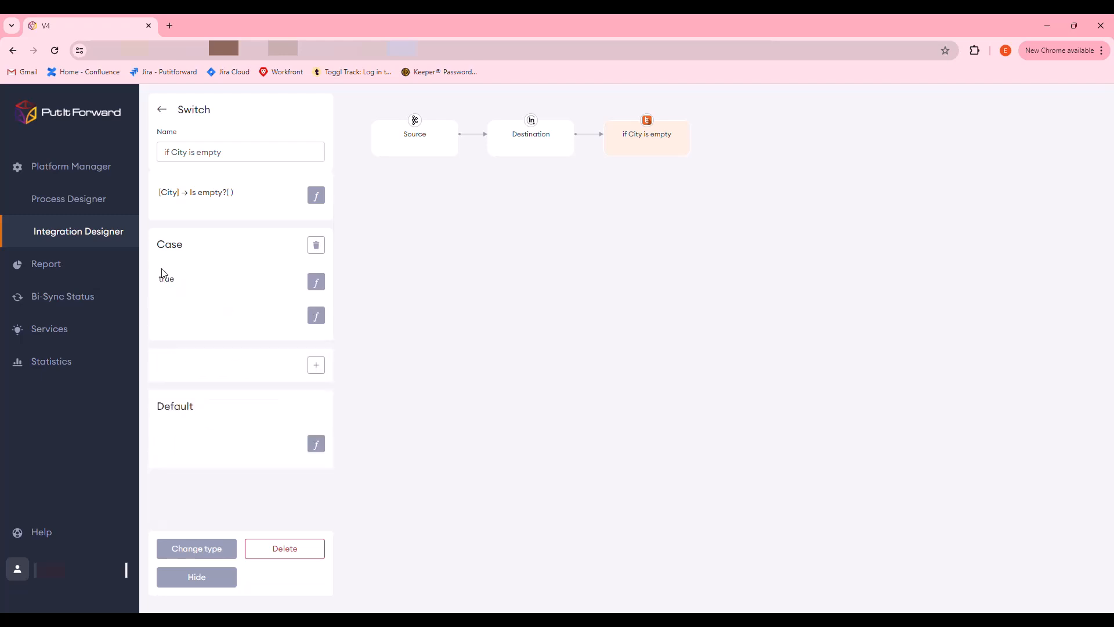
Step: Set the Then result of the true case to the text "Not defined"
left_click(313, 315)
left_click(242, 343)
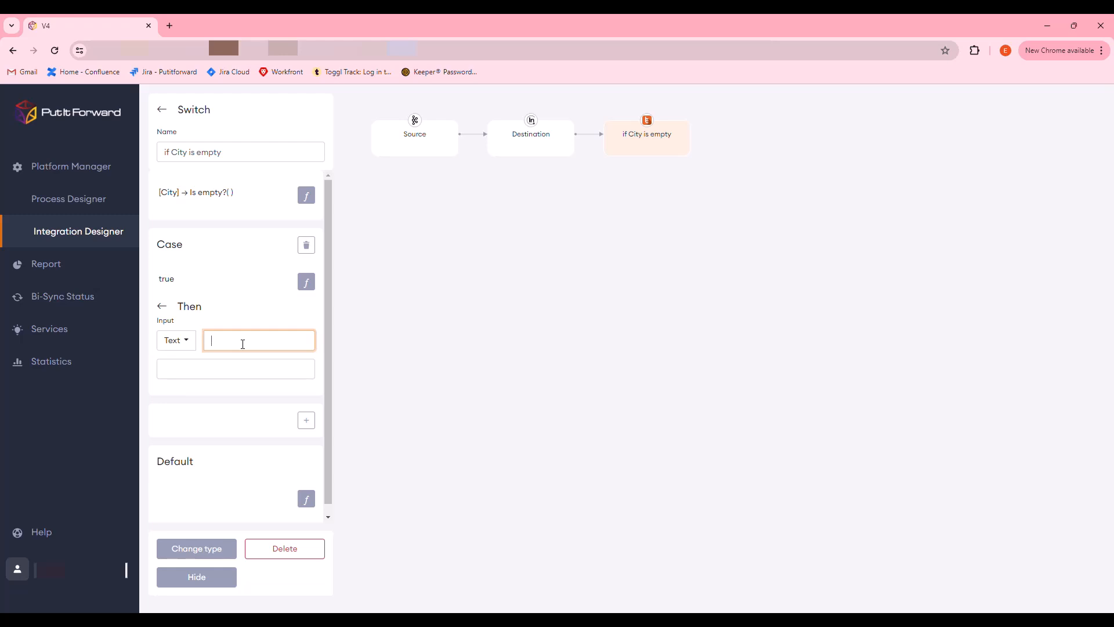
type("Not defined")
left_click(163, 306)
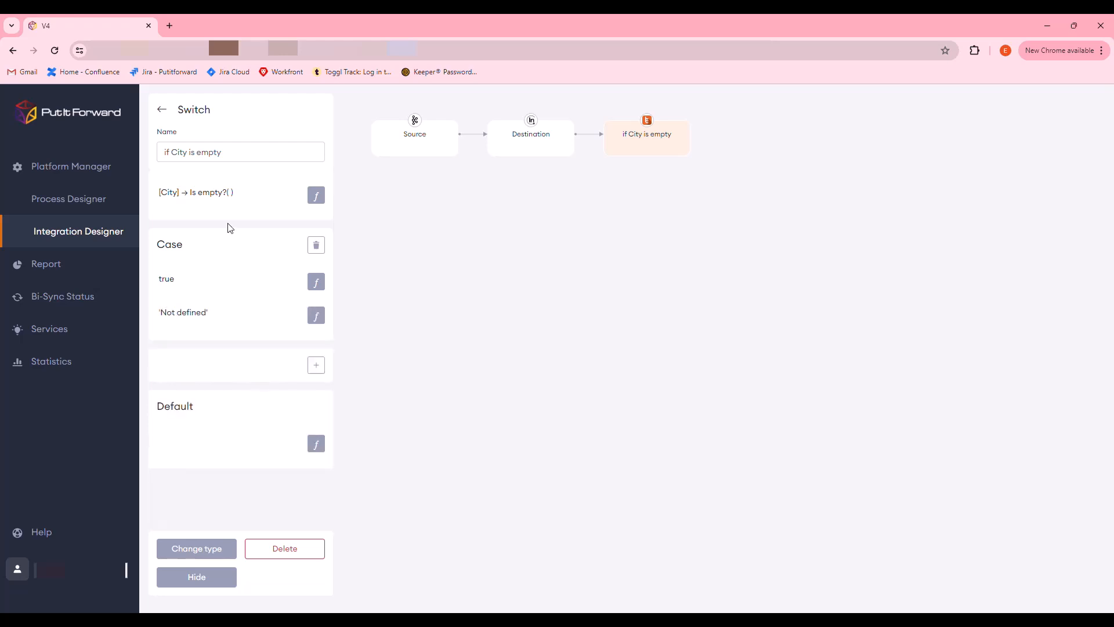
Step: Set the Switch's Default result to the dynamic source field City
left_click(317, 448)
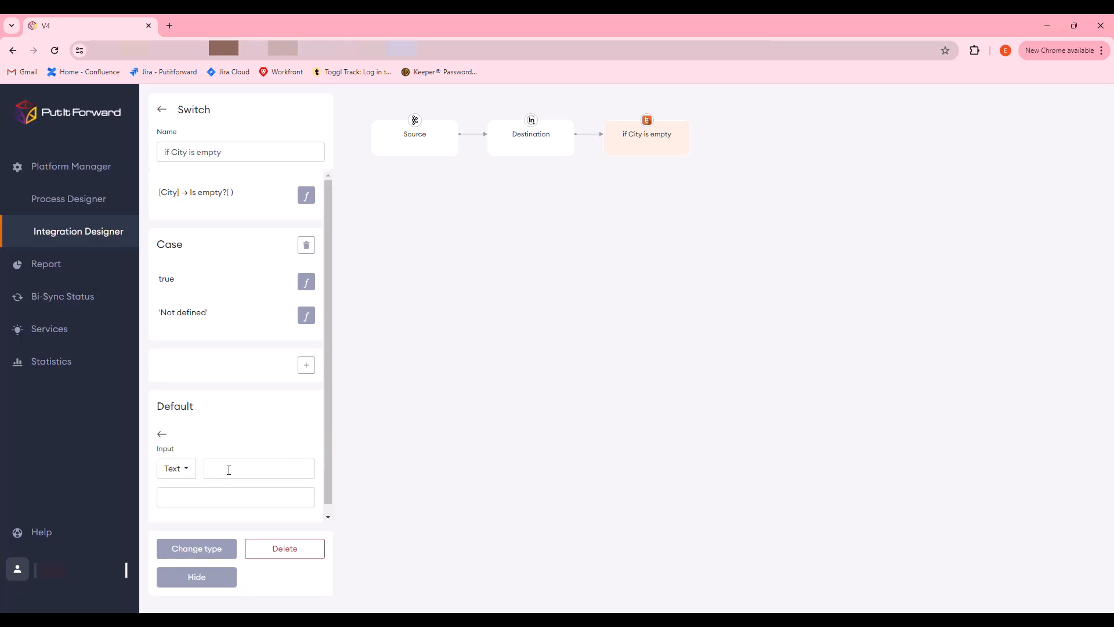
left_click(193, 472)
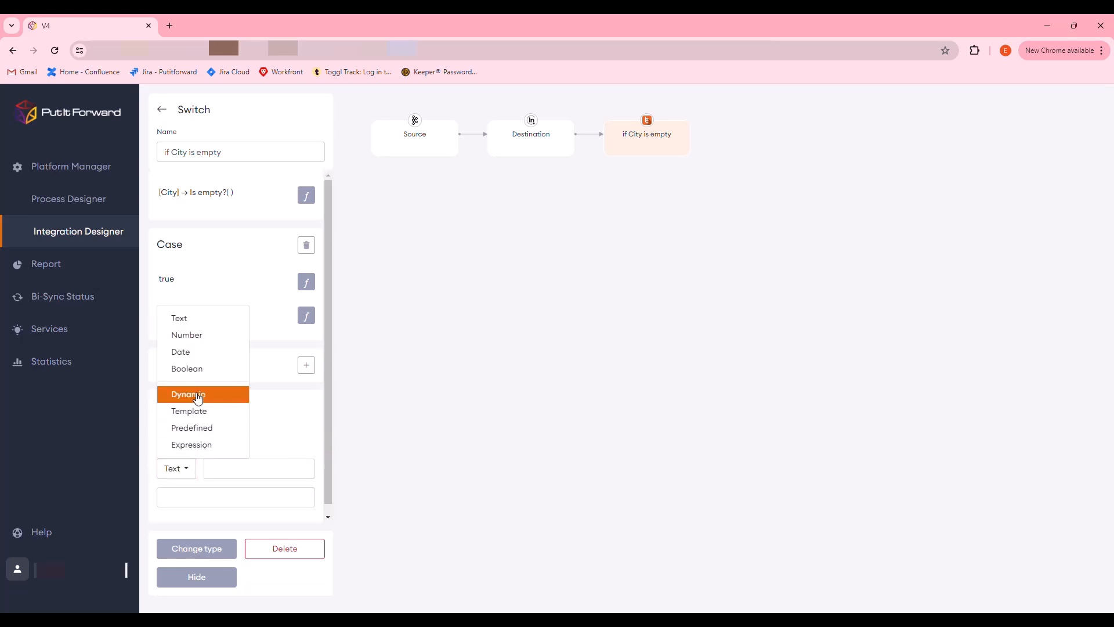
left_click(235, 396)
left_click(302, 497)
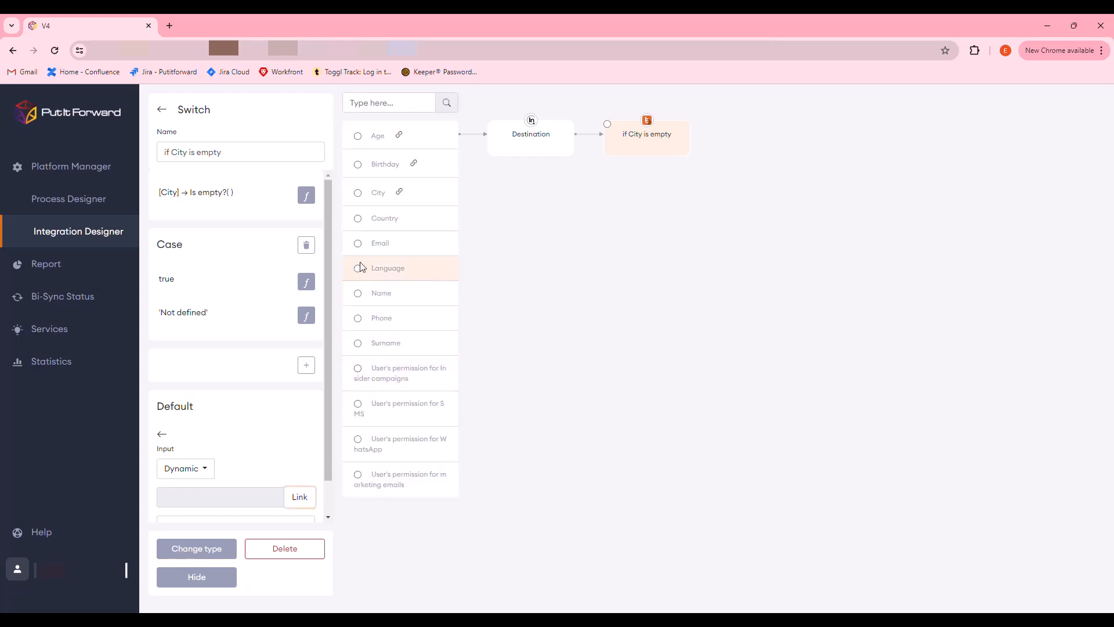
left_click(358, 194)
left_click(168, 434)
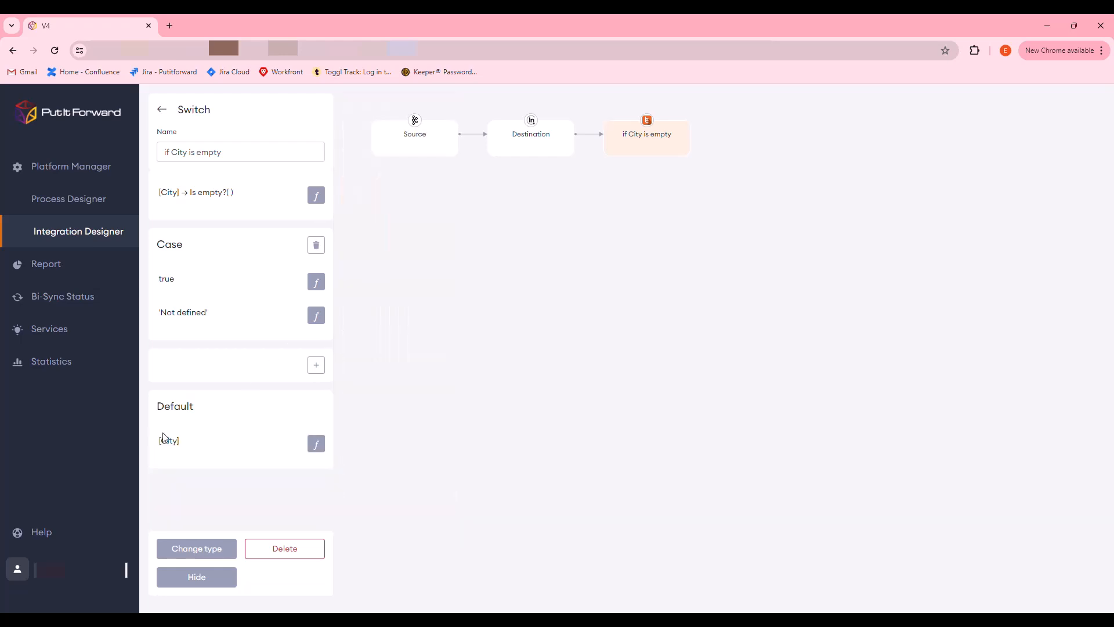
Step: Return to the destination field list and link the City field to the "if City is empty" transformer
left_click(163, 109)
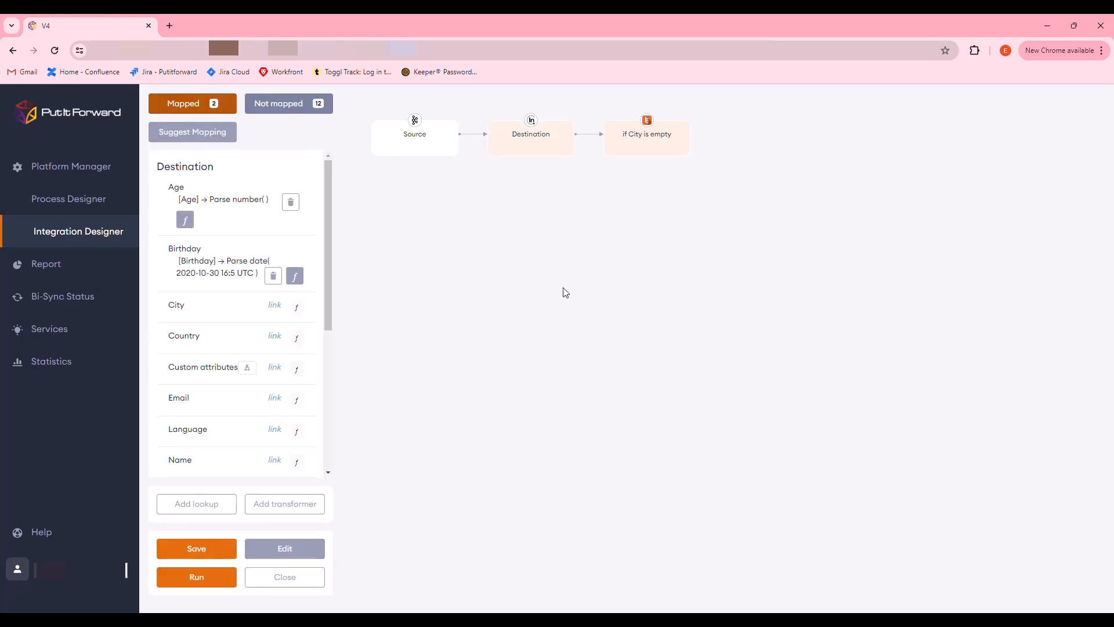
left_click(274, 305)
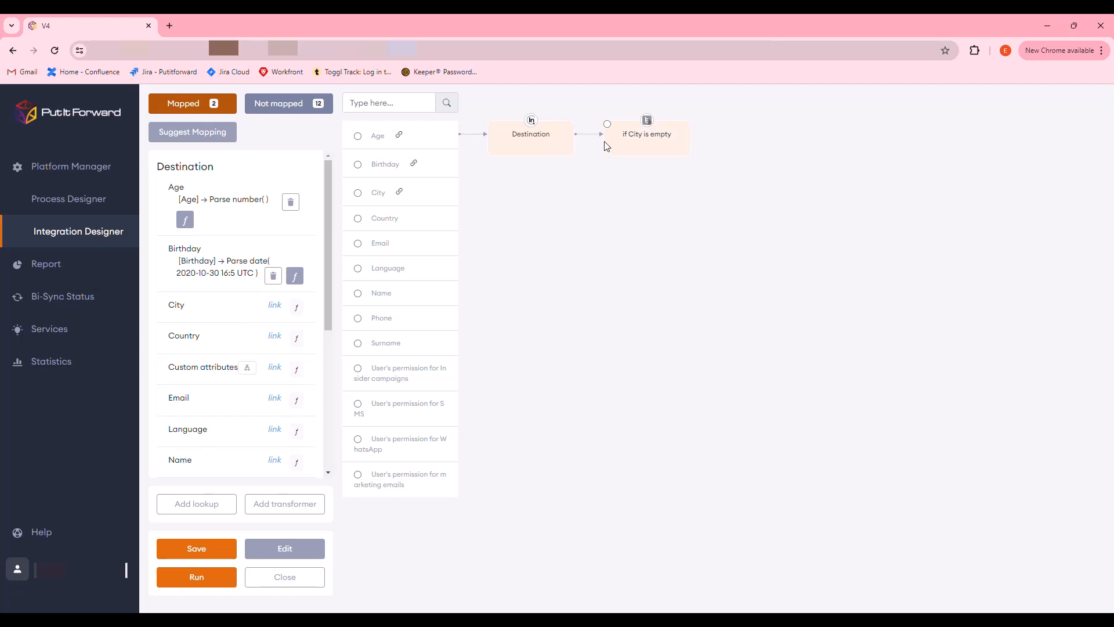
left_click(607, 126)
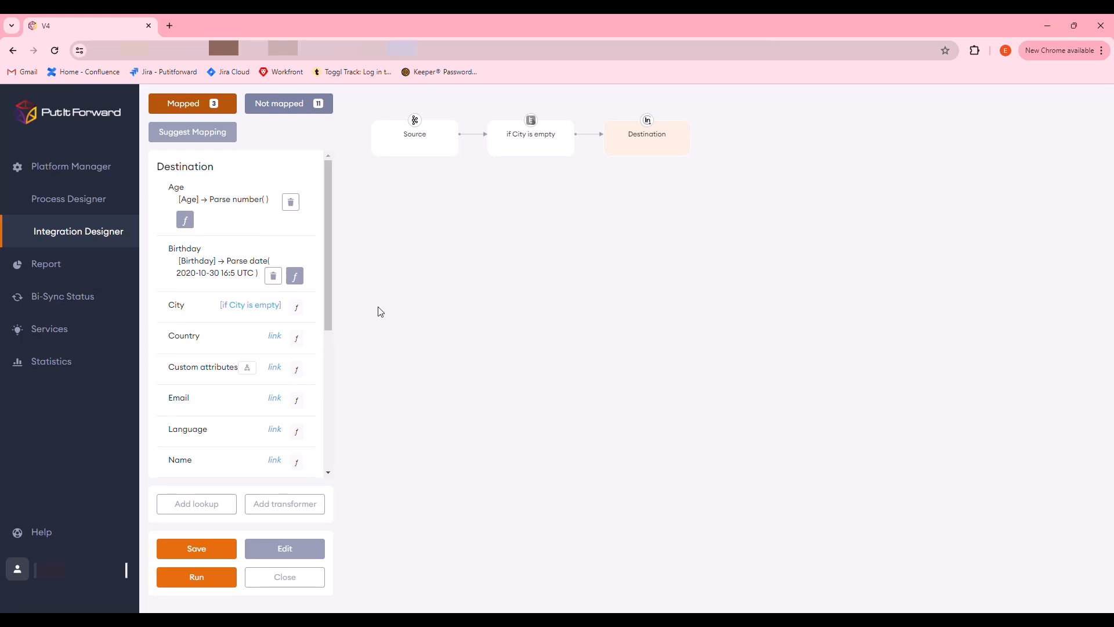
Step: Link the destination Country field to the source Country field and add the Match Map function to it
left_click(301, 338)
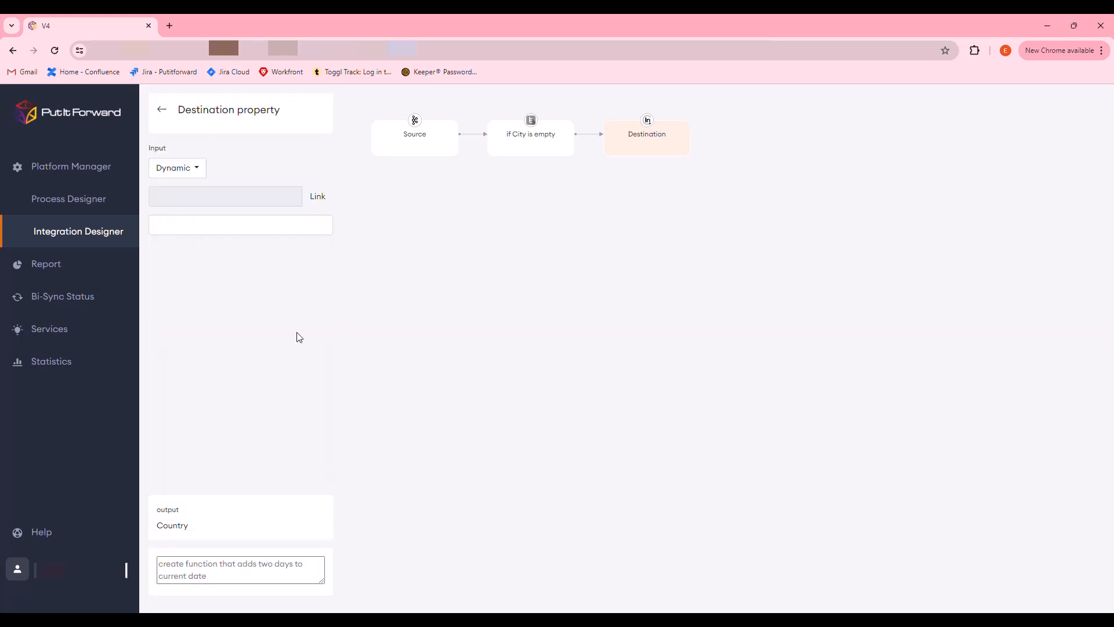
left_click(318, 199)
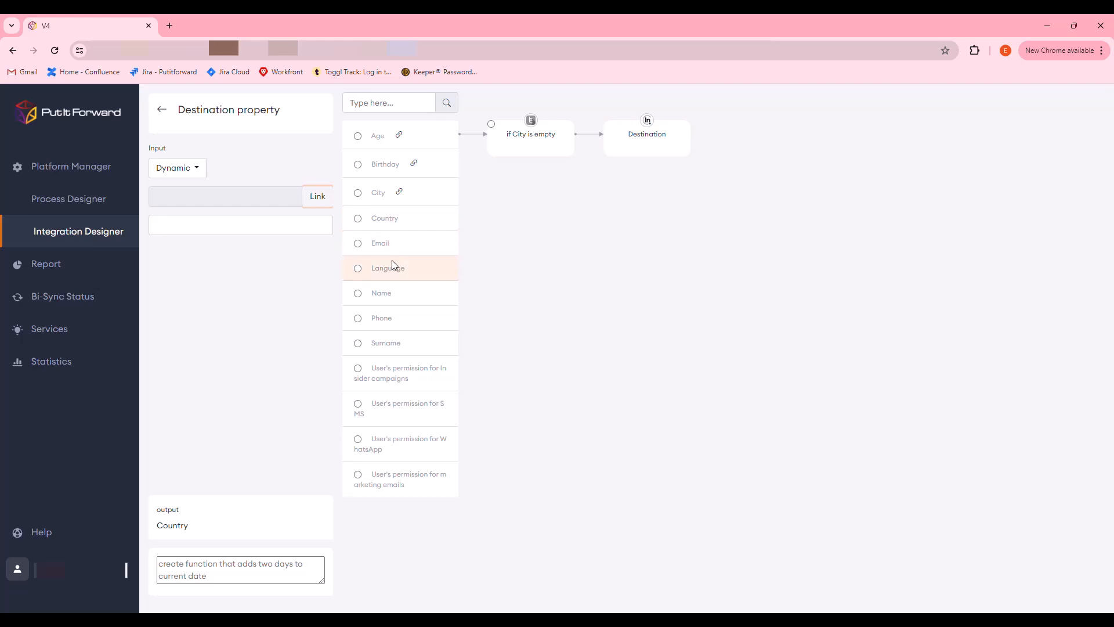
left_click(357, 221)
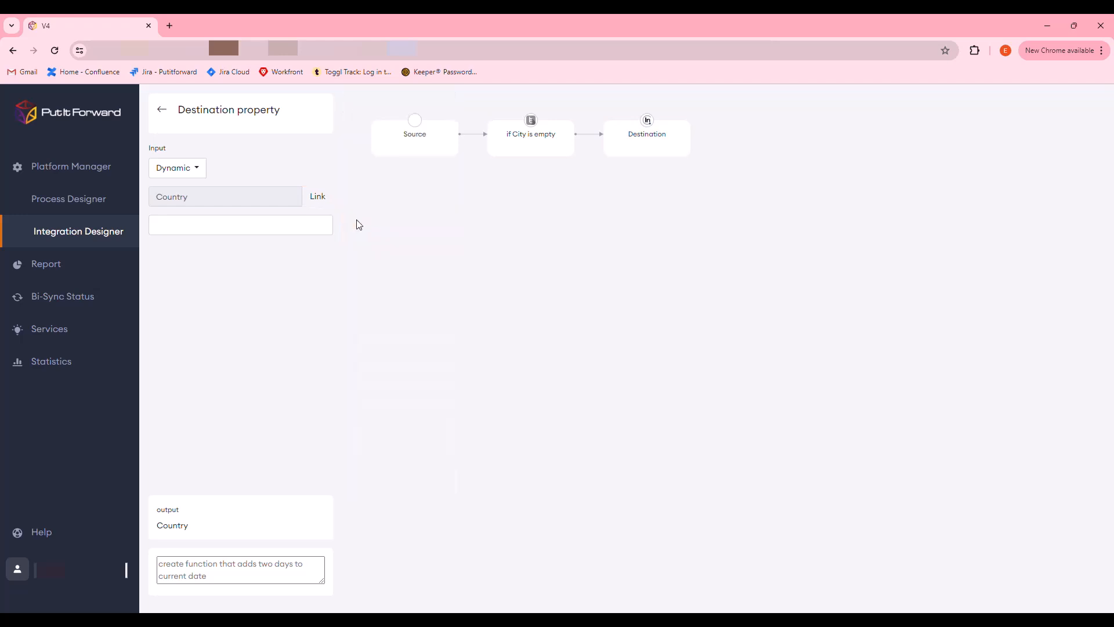
left_click(315, 231)
type("match")
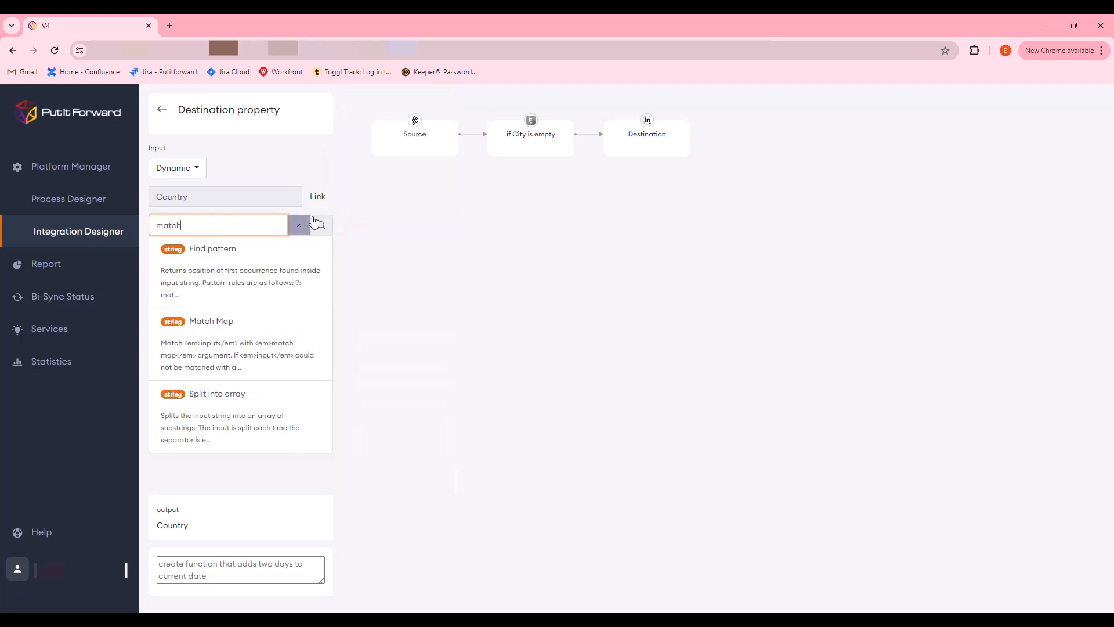
left_click(281, 315)
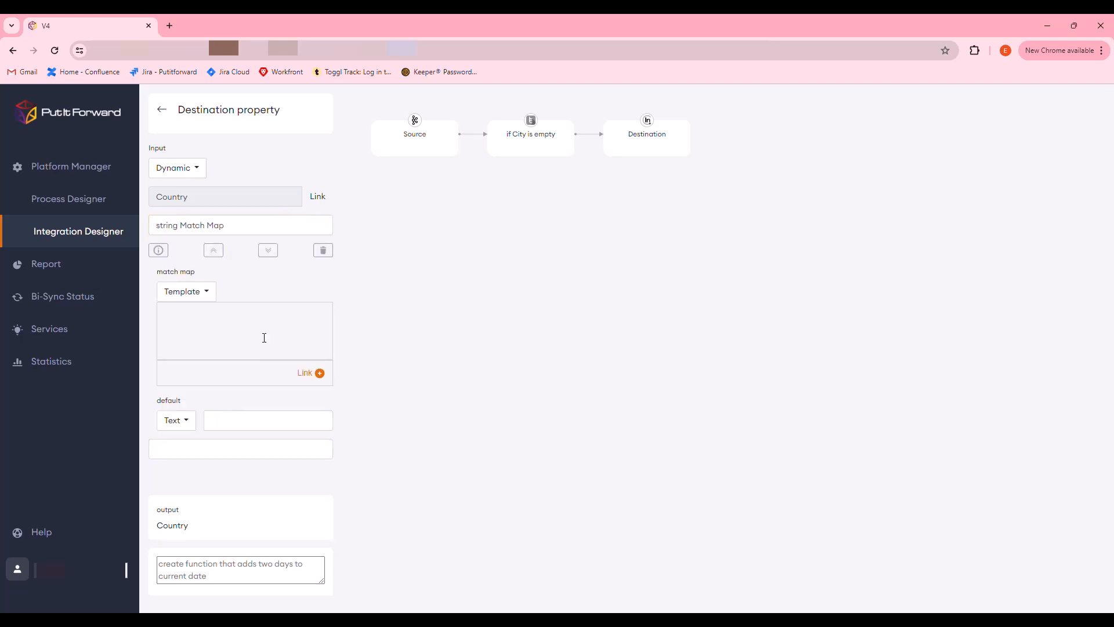
Step: Fill the Country match map with the lines US:United States, UK:United Kingdom and TR:Turkey
type("US:United States")
key("Return")
type("UK:United Kingdom")
key("Return")
type("TR")
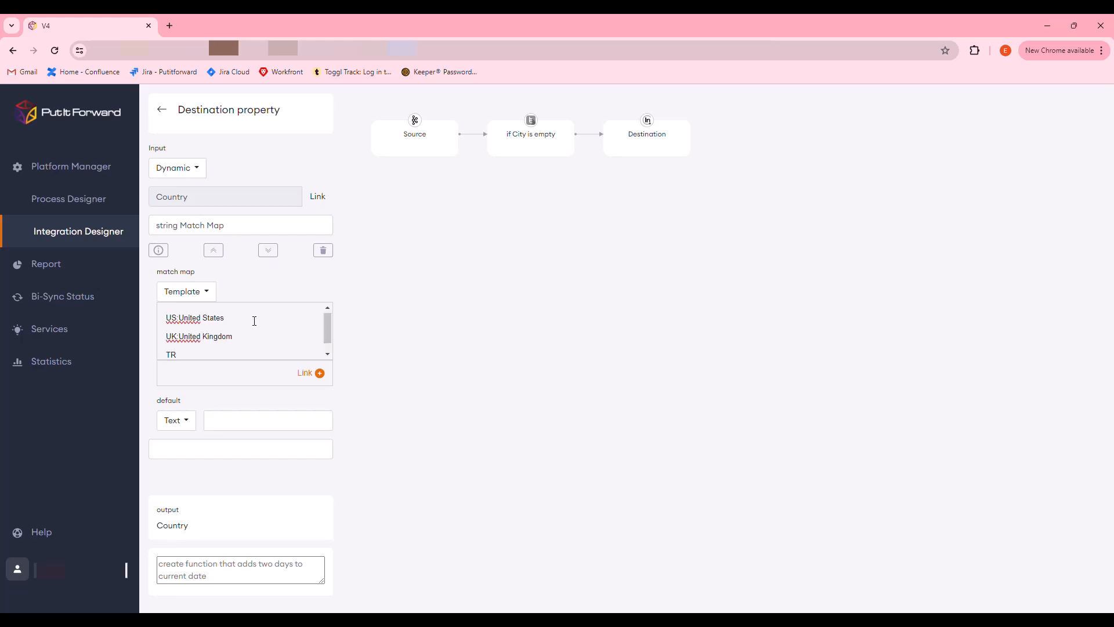
type(":Turkey")
Step: Set the Country Match Map default to the text "Not defined" and save the integration
left_click(236, 428)
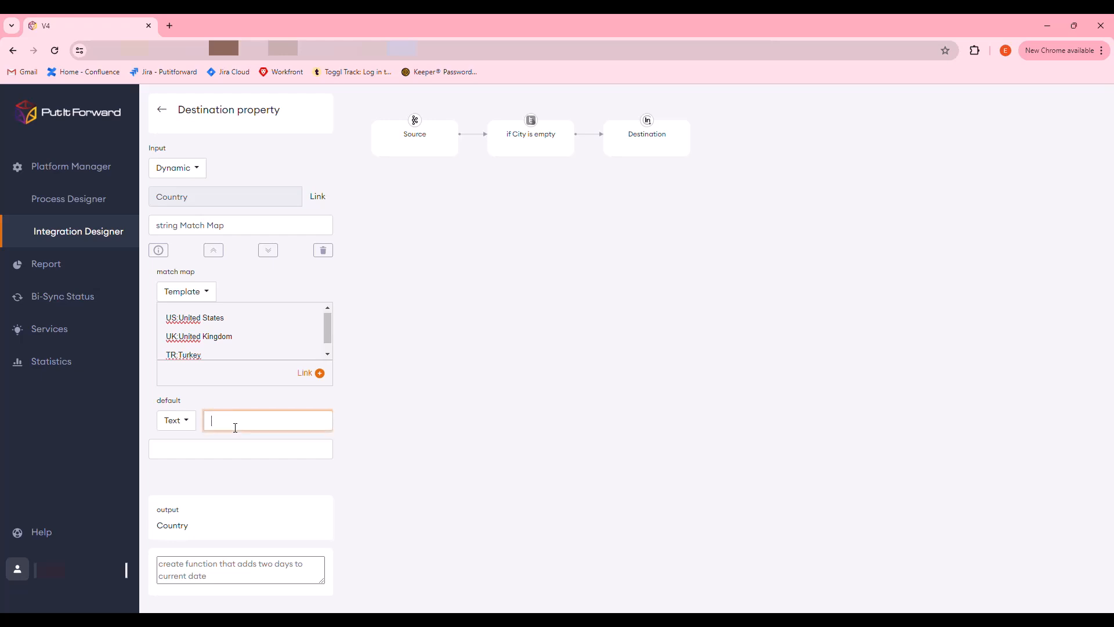
type("Not defined")
left_click(162, 111)
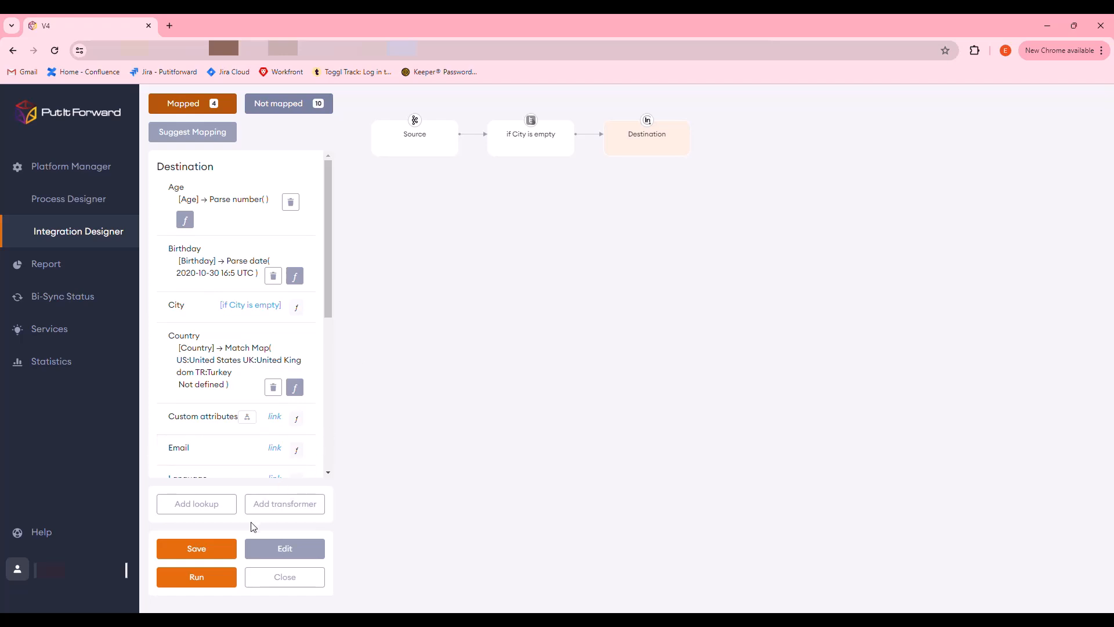
left_click(219, 556)
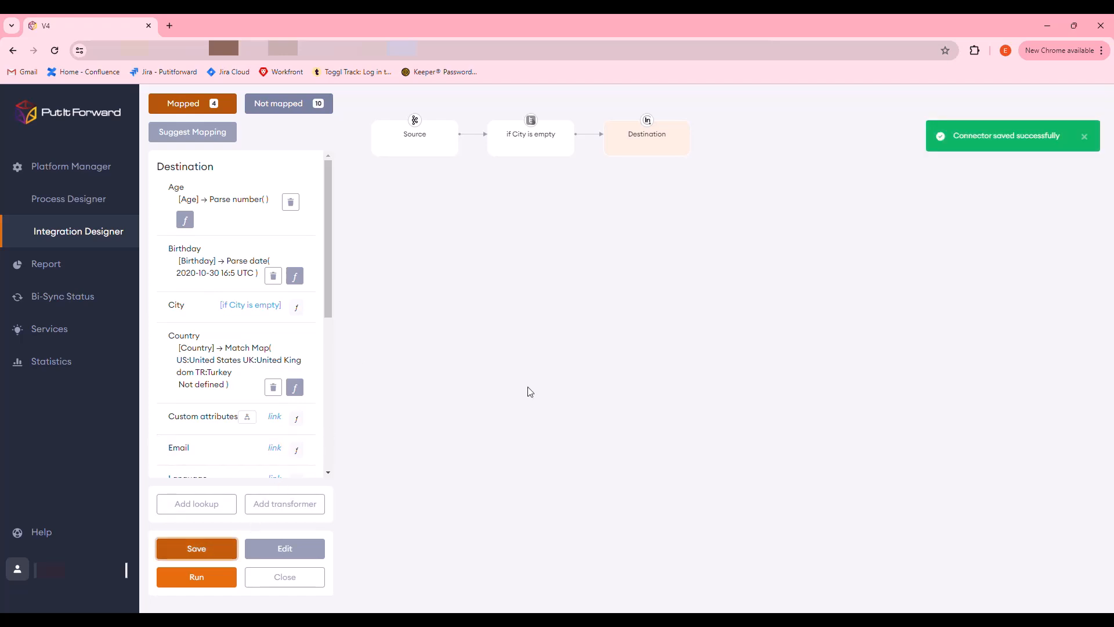